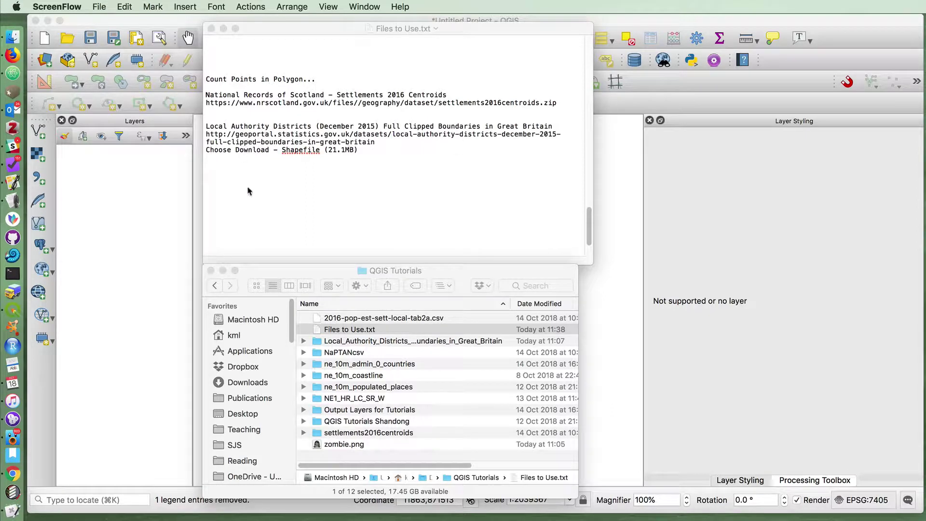
# Step: After reading the download notes in Files to Use.txt, bring the QGIS Tutorials folder window forward
pyautogui.click(272, 287)
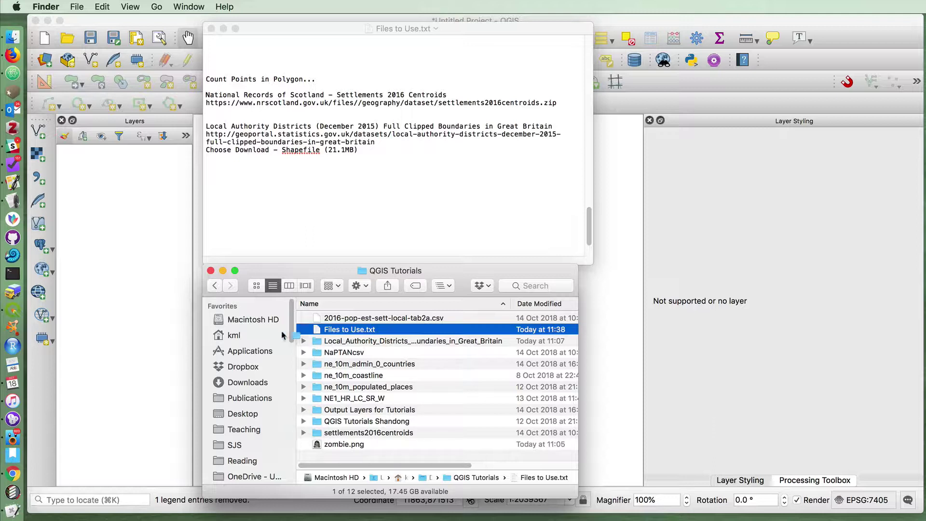
# Step: Add the Local_Authority_Districts shapefile and Settlements2016 centroids to QGIS as layers
pyautogui.moveTo(165, 292); pyautogui.dragTo(164, 292)
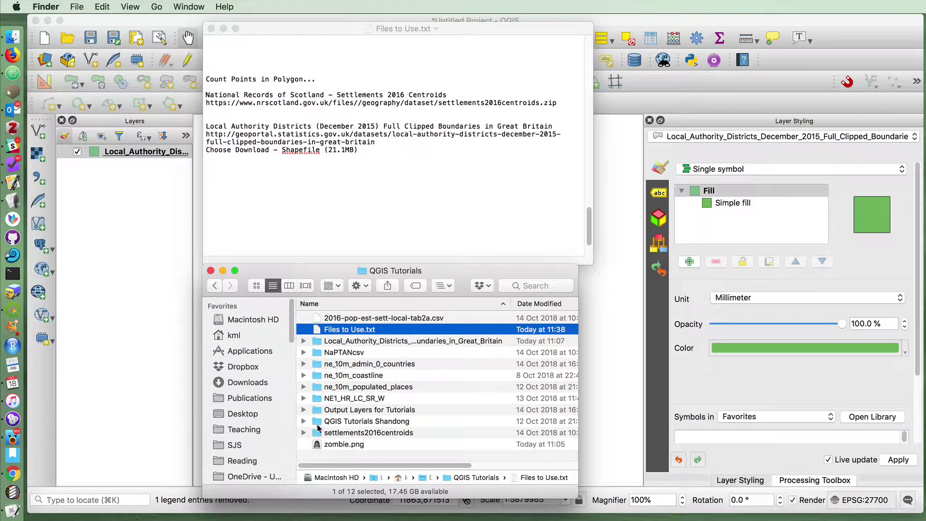
pyautogui.moveTo(315, 431); pyautogui.dragTo(116, 230)
pyautogui.click(116, 231)
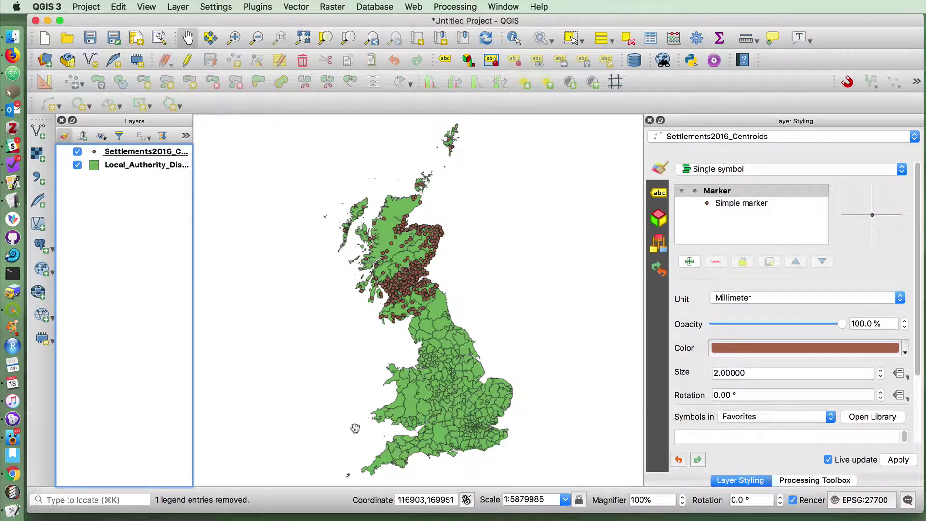
# Step: Give the district polygons a white fill using the colour wheel
pyautogui.click(153, 166)
pyautogui.click(905, 352)
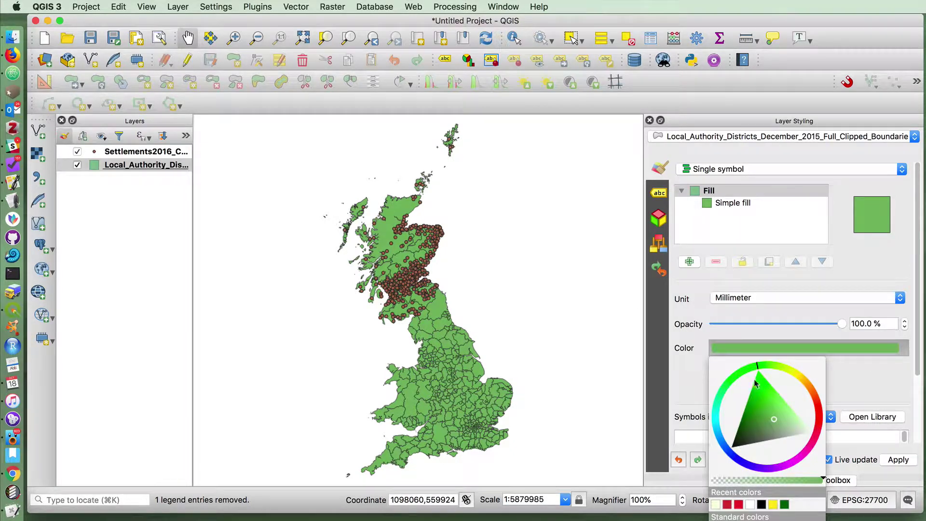
pyautogui.click(853, 376)
pyautogui.click(840, 348)
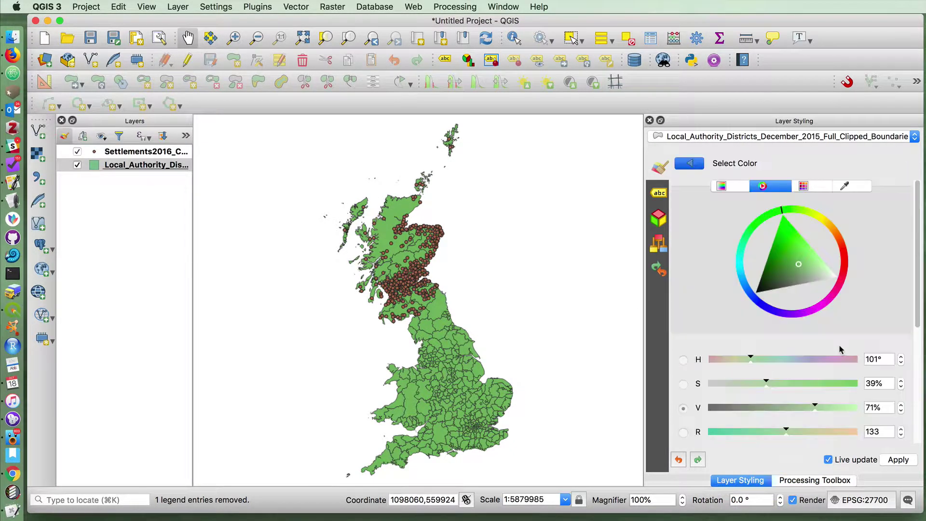
pyautogui.moveTo(787, 256); pyautogui.dragTo(837, 277)
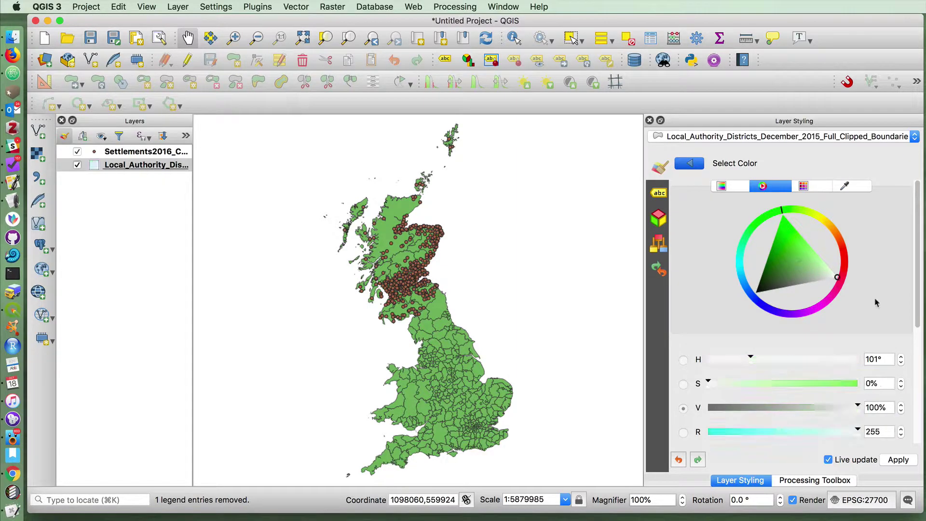
# Step: Recolour the settlement points bright red (hue 353°, 100% saturation, 100% value)
pyautogui.click(143, 152)
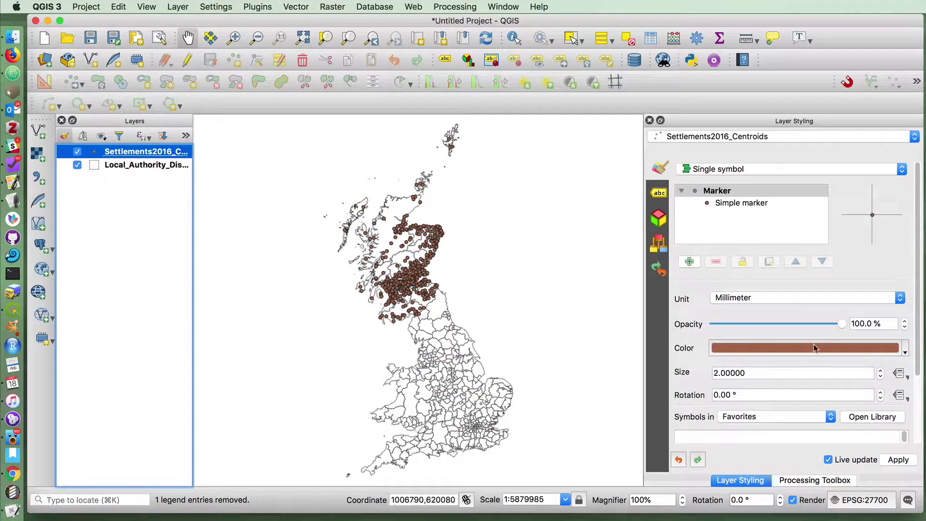
pyautogui.click(853, 348)
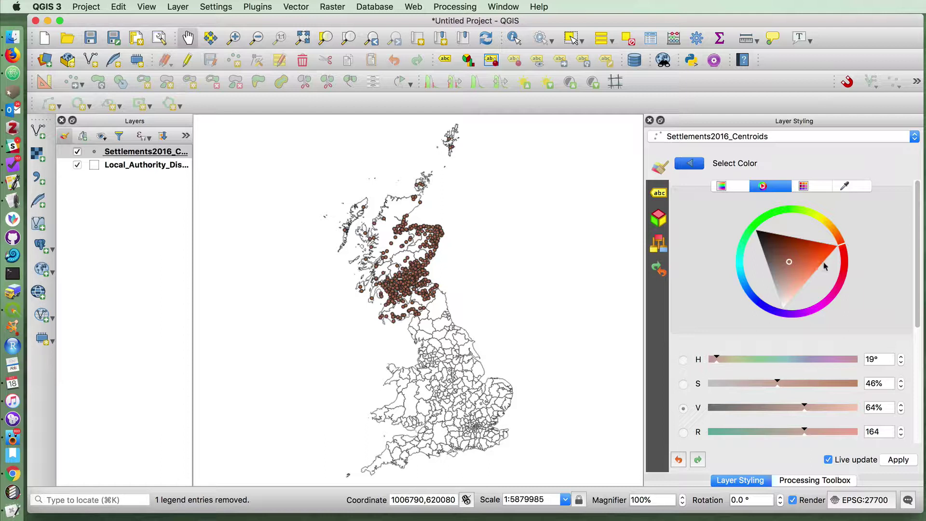
pyautogui.click(842, 270)
pyautogui.click(837, 267)
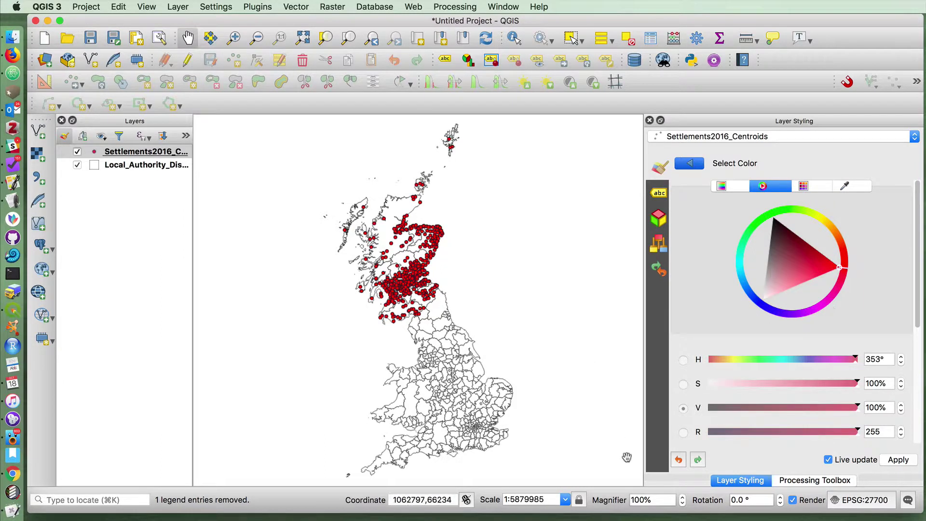
pyautogui.click(234, 38)
# Step: Zoom the map to Scotland and inspect the Highland district's attributes with Identify Features
pyautogui.moveTo(256, 173); pyautogui.dragTo(450, 303)
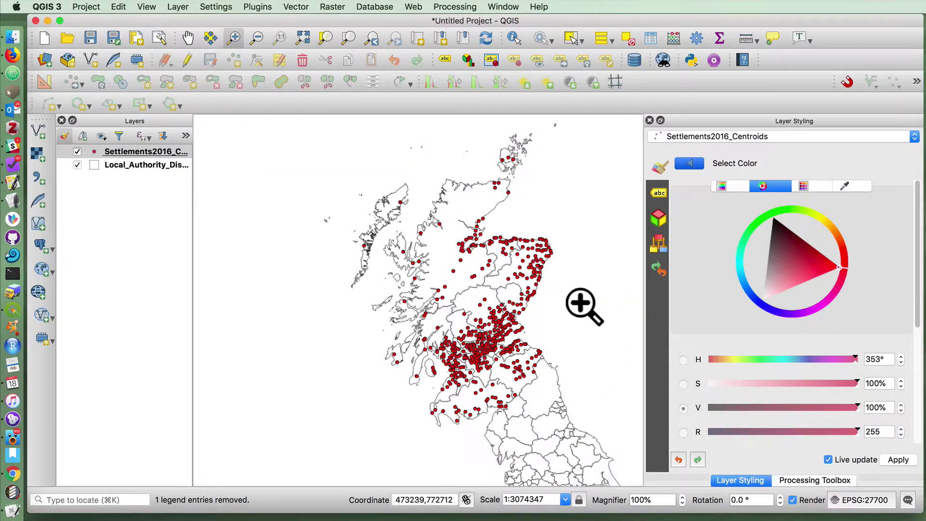
pyautogui.click(513, 38)
pyautogui.click(116, 166)
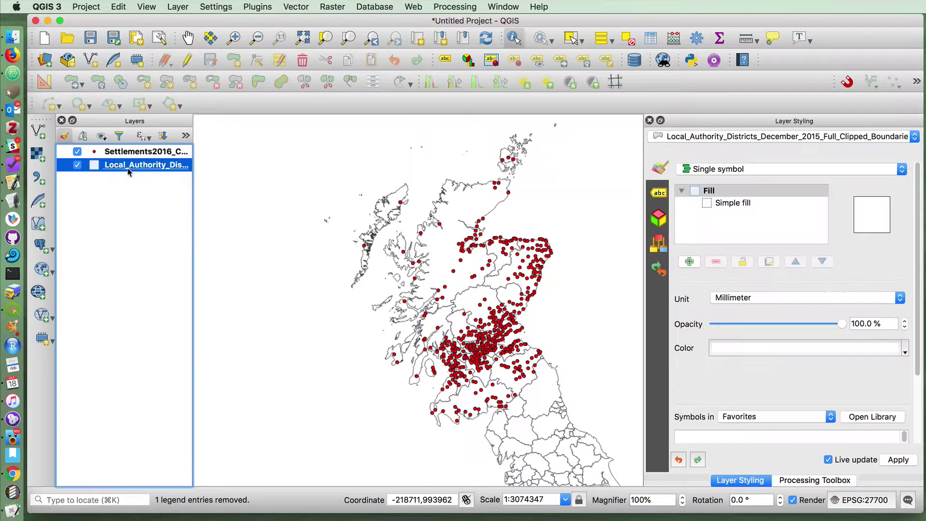
pyautogui.click(441, 242)
pyautogui.scroll(-1, 803, 407)
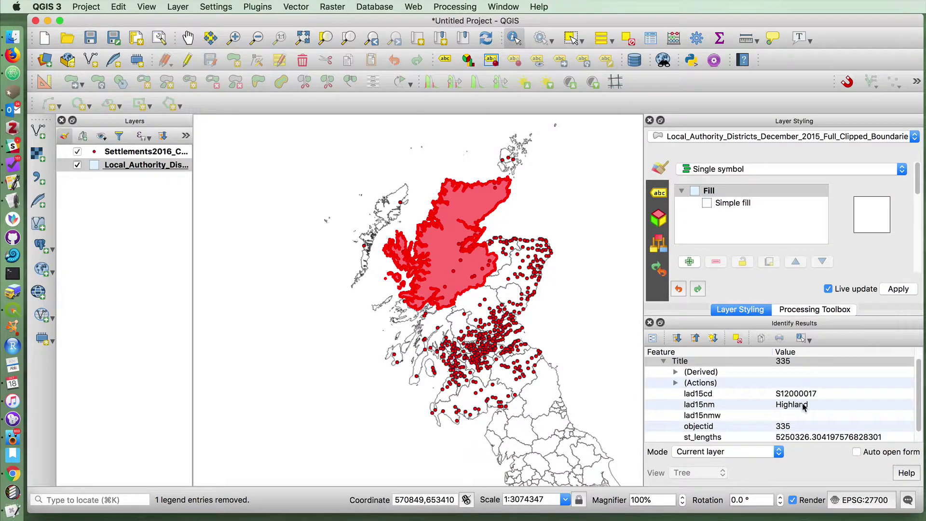
pyautogui.scroll(-1, 784, 407)
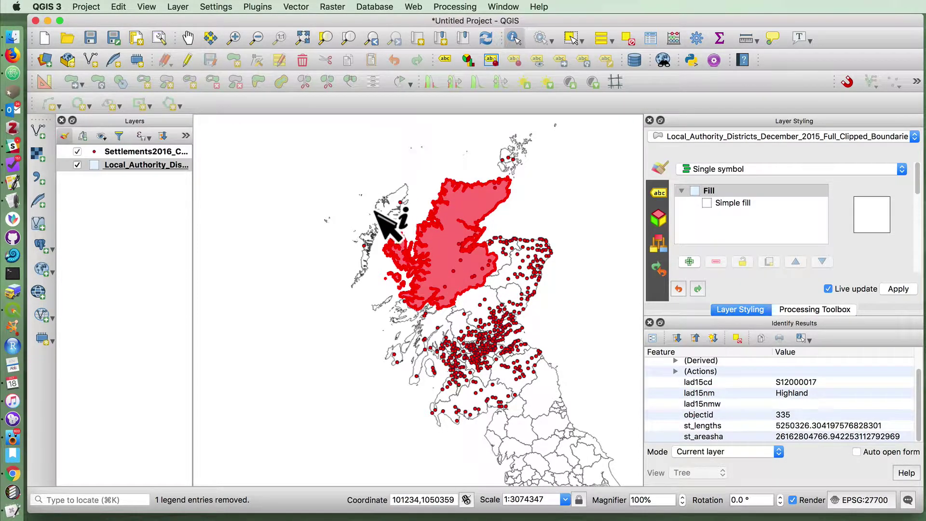
pyautogui.click(208, 192)
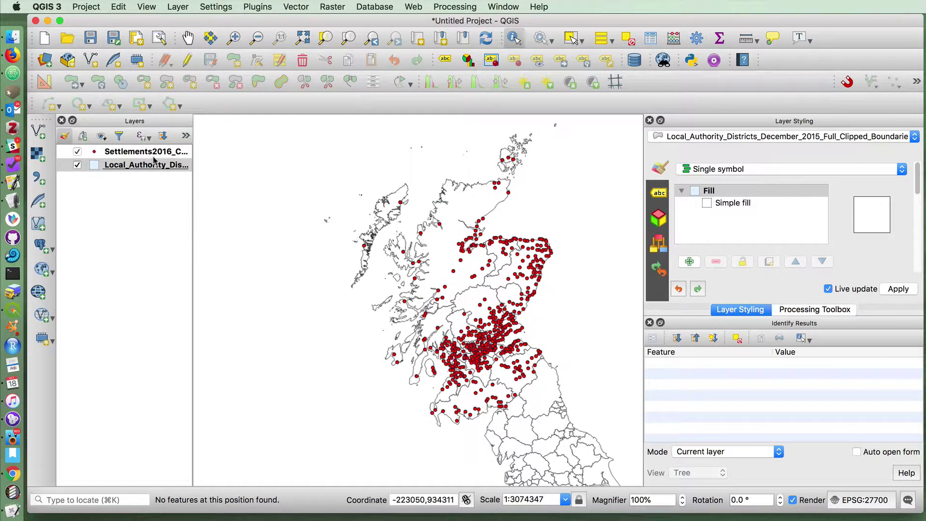
# Step: Run Count Points in Polygon on the districts and settlements, with the count field named Count
pyautogui.click(256, 6)
pyautogui.moveTo(296, 6)
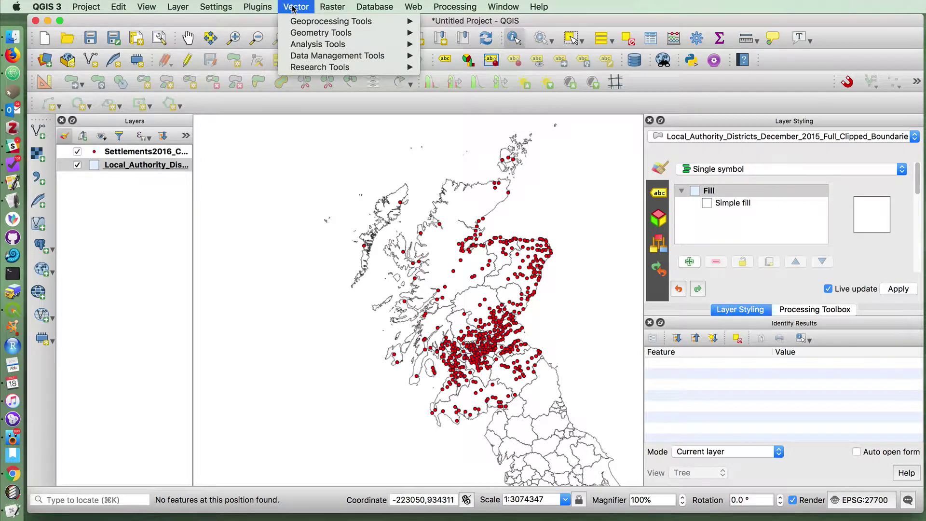
pyautogui.moveTo(307, 44)
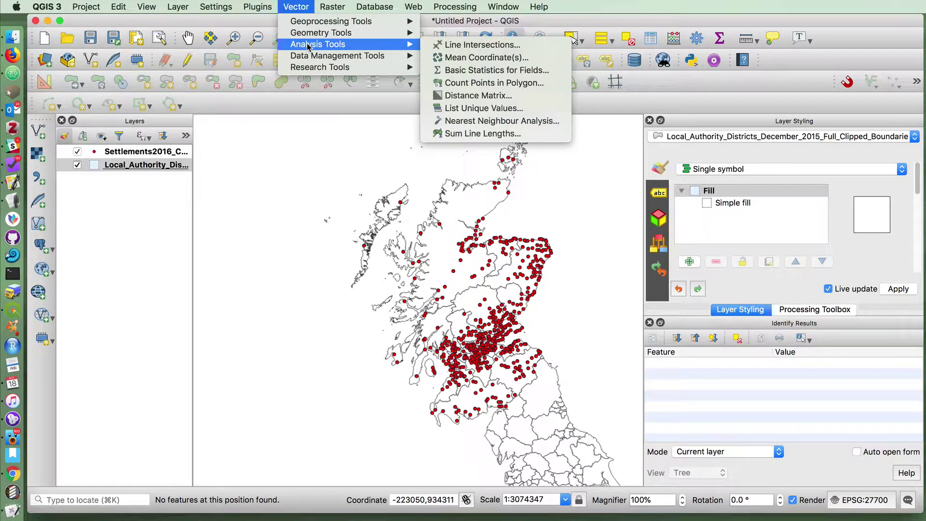
pyautogui.click(457, 83)
pyautogui.moveTo(257, 24); pyautogui.dragTo(307, 21)
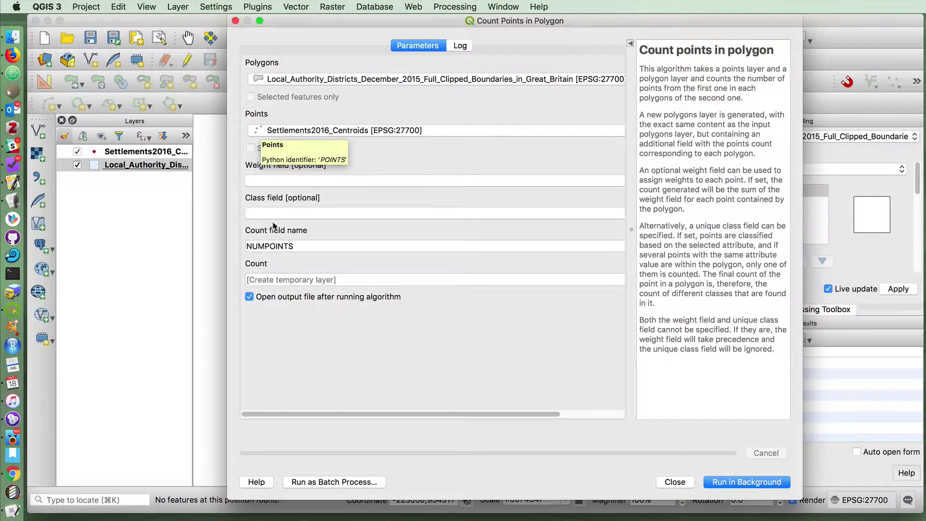
pyautogui.doubleClick(294, 248)
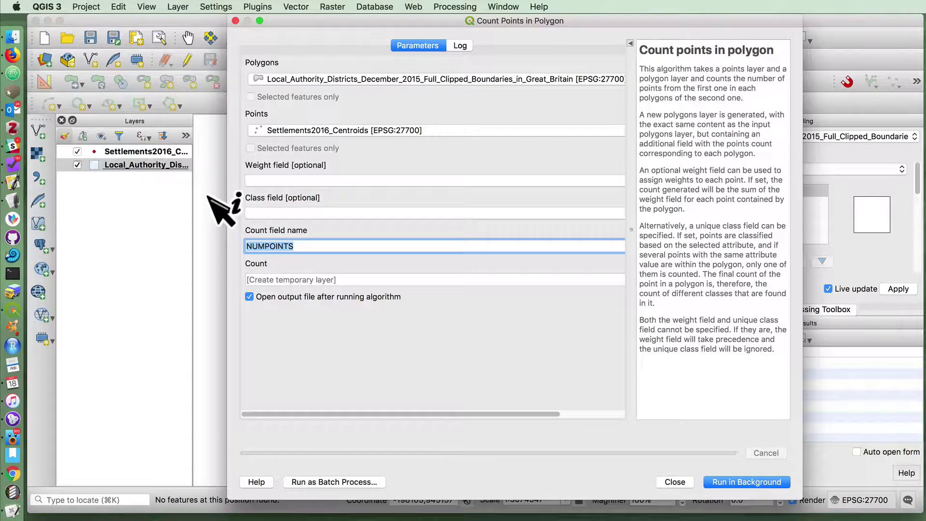
pyautogui.write('Count')
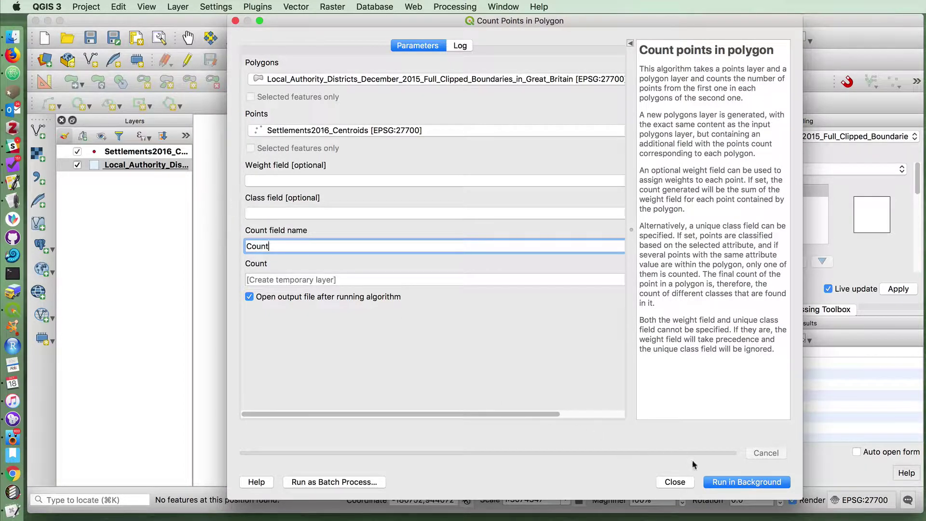
pyautogui.click(718, 482)
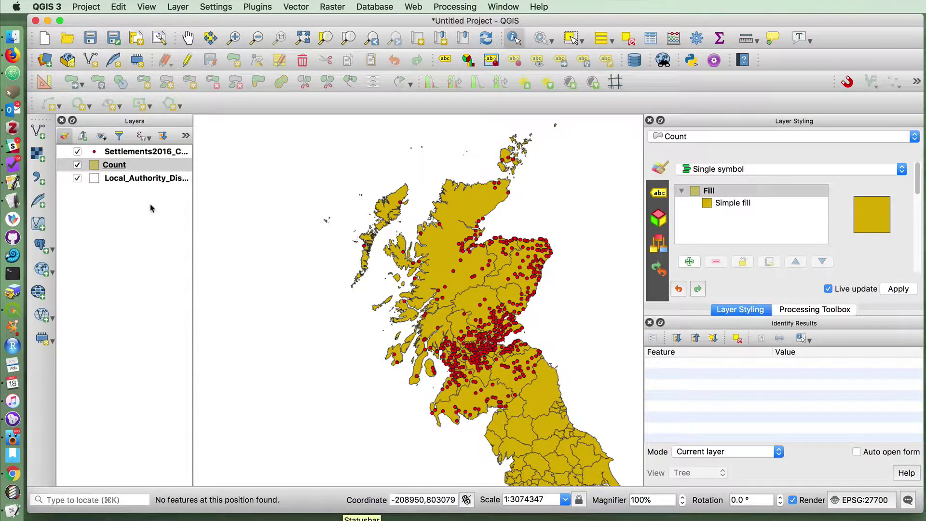
# Step: Hide the Local_Authority_Districts layer so only the Count layer and settlements show
pyautogui.click(77, 179)
pyautogui.click(78, 179)
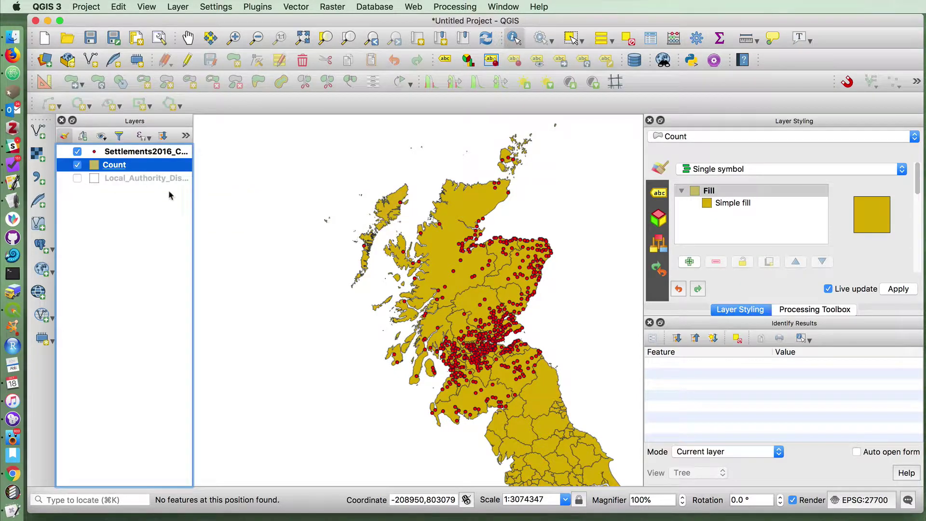
pyautogui.rightClick(151, 168)
pyautogui.moveTo(251, 376)
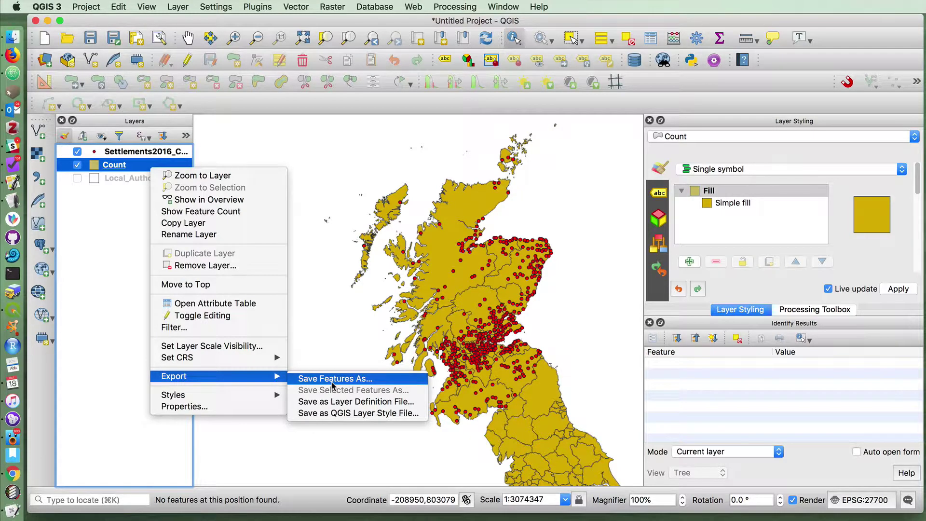
pyautogui.click(293, 150)
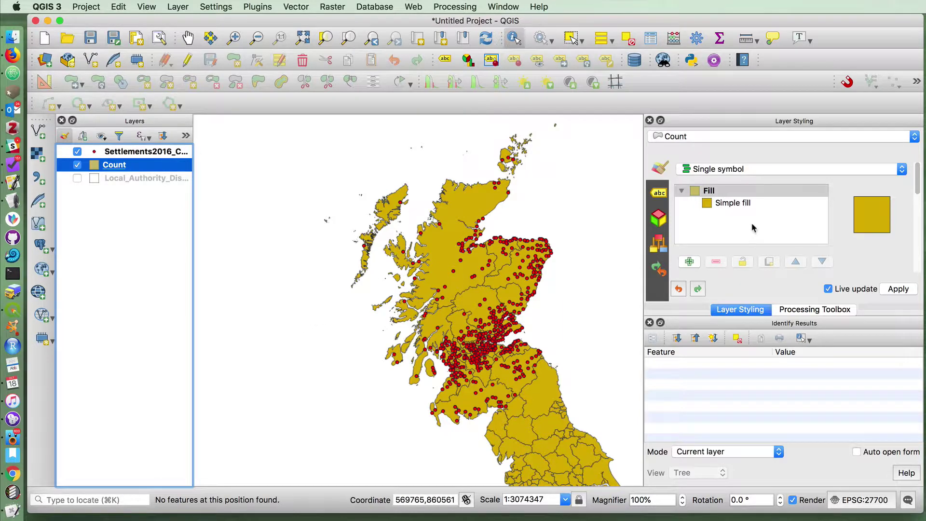
# Step: Set the Count layer's simple fill colour to Transparent fill
pyautogui.click(737, 204)
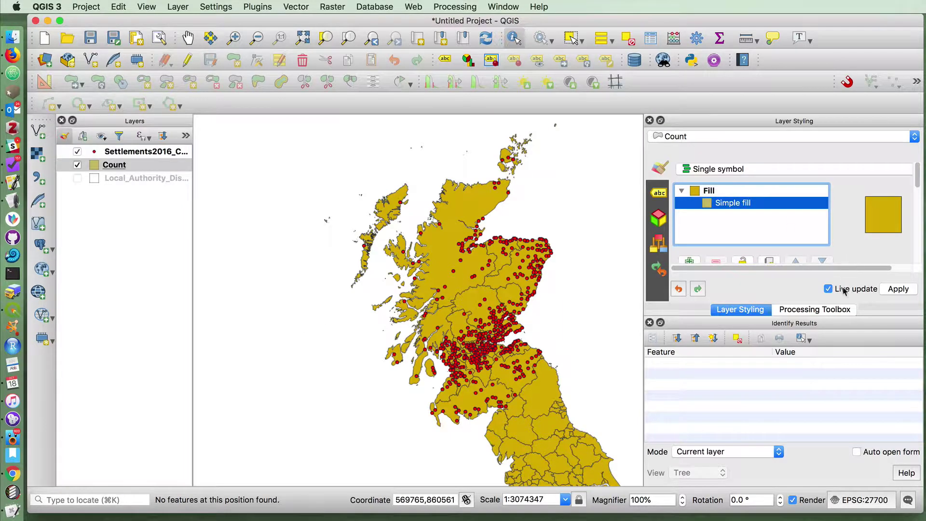
pyautogui.click(650, 322)
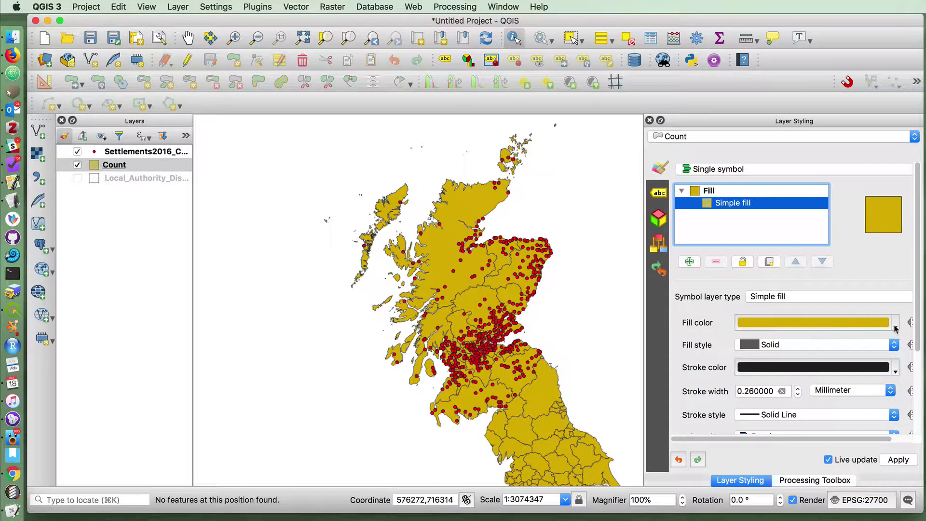
pyautogui.click(895, 329)
pyautogui.click(747, 340)
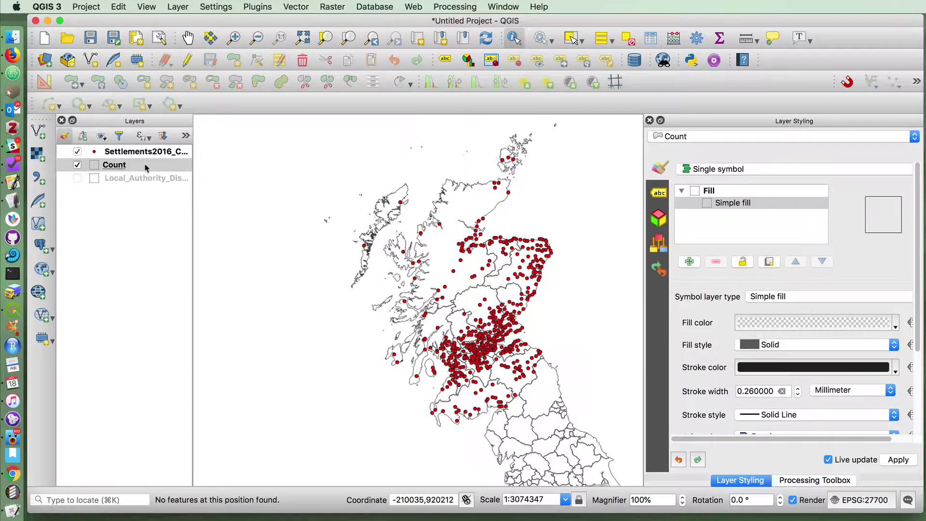
# Step: Identify Aberdeenshire (Count 62) and Na h-Eileanan Siar (Count 2) on the Count layer
pyautogui.click(512, 272)
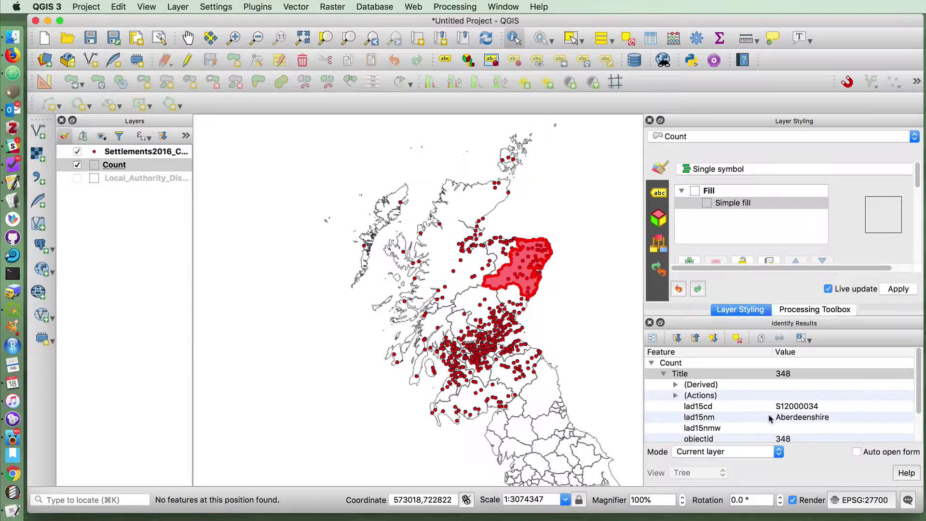
pyautogui.scroll(-1, 805, 418)
pyautogui.scroll(-3, 804, 418)
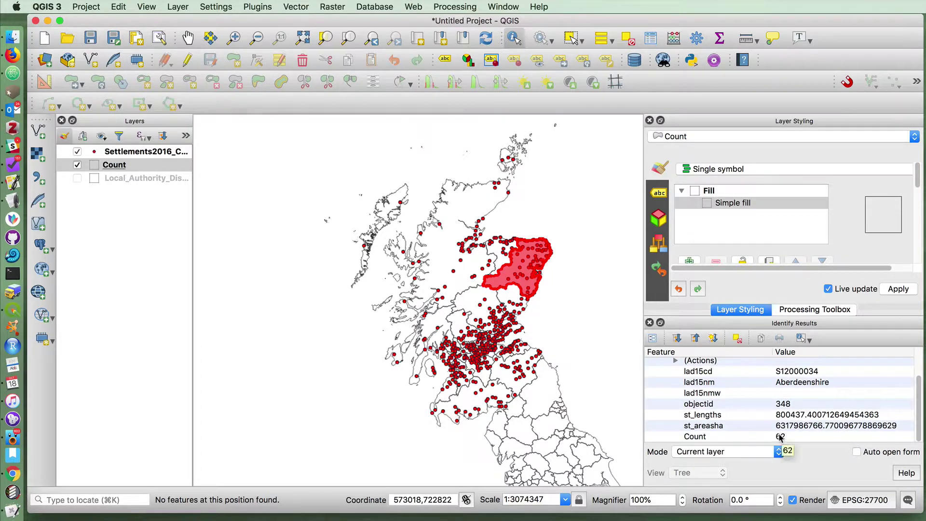
pyautogui.click(391, 197)
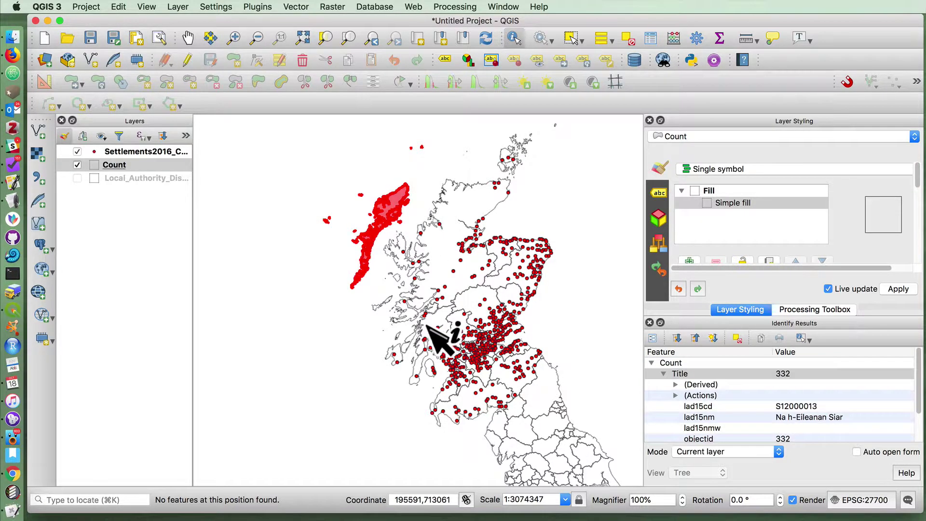
pyautogui.scroll(-3, 720, 414)
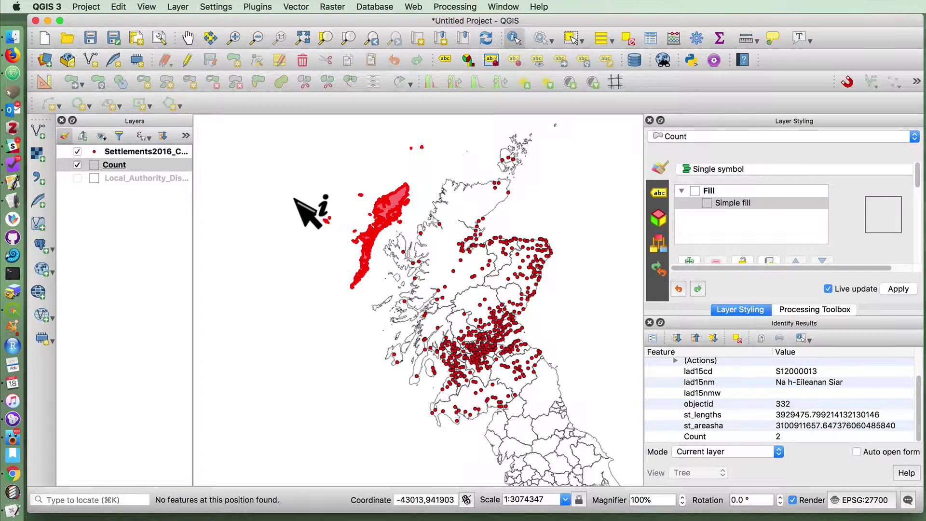
pyautogui.click(310, 206)
pyautogui.rightClick(153, 167)
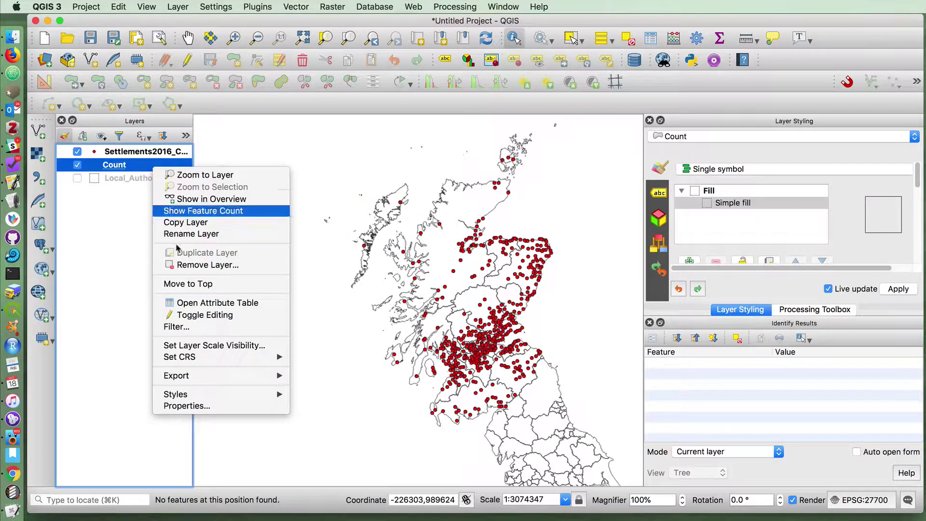
pyautogui.click(191, 303)
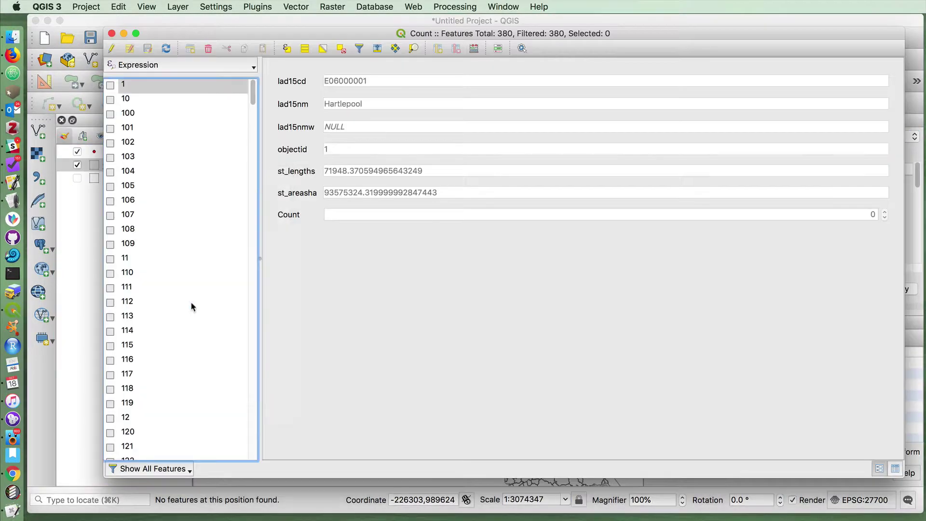
pyautogui.click(887, 470)
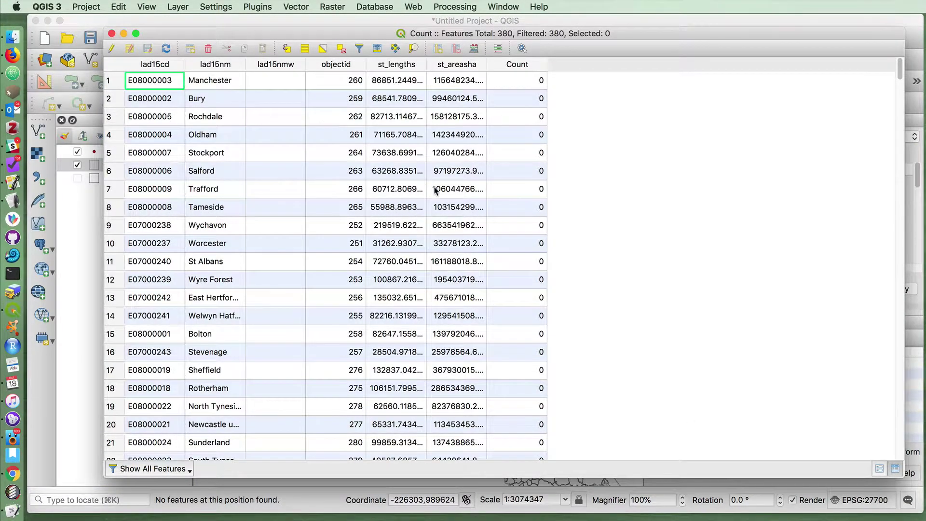
pyautogui.scroll(-20, 435, 190)
pyautogui.scroll(6, 495, 237)
pyautogui.scroll(10, 494, 236)
pyautogui.scroll(-9, 493, 238)
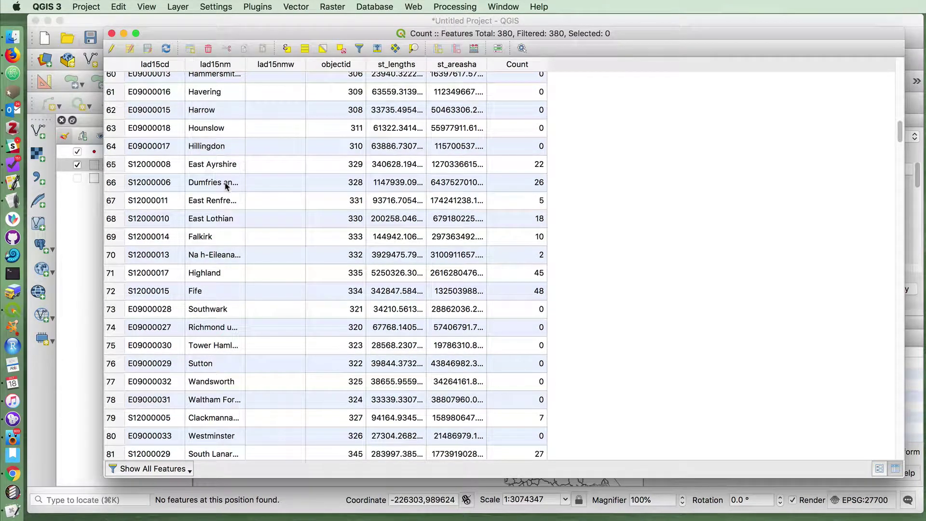
pyautogui.click(512, 183)
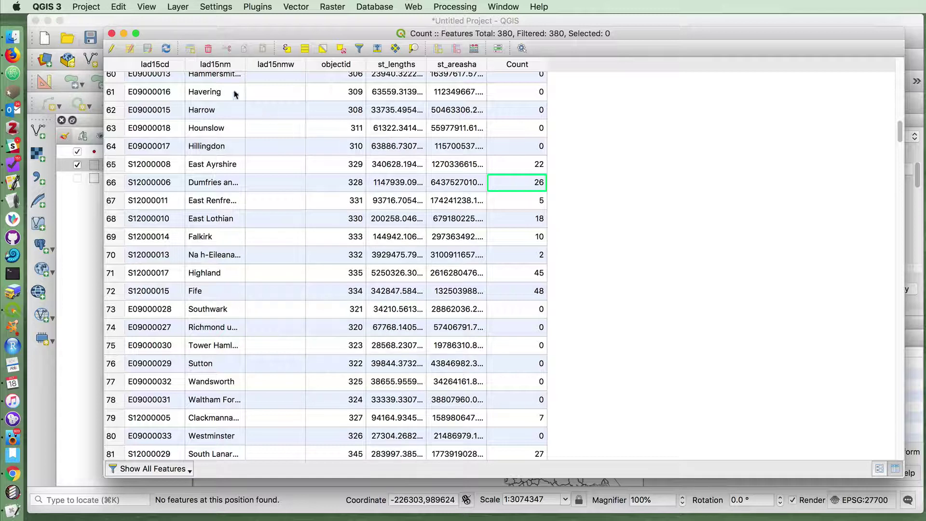
pyautogui.click(112, 34)
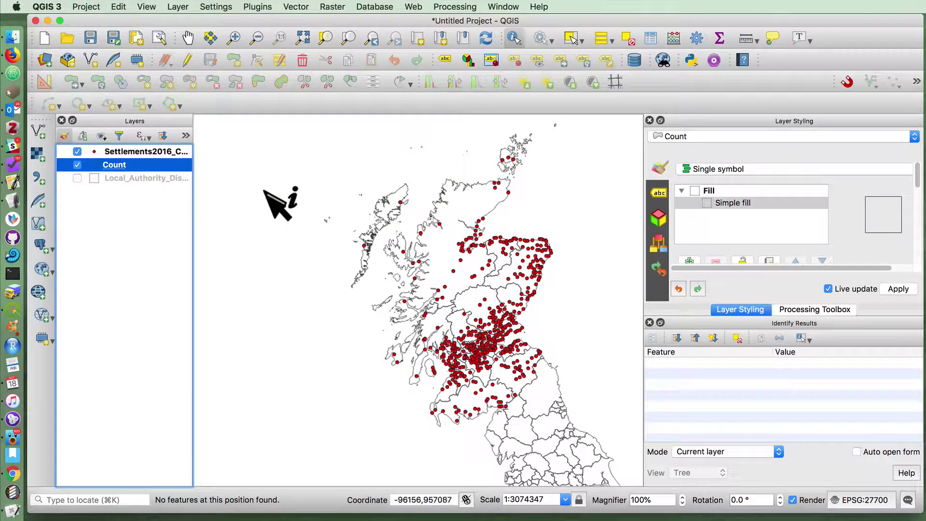
# Step: Filter the Count layer with the expression "Count" > 0
pyautogui.rightClick(164, 170)
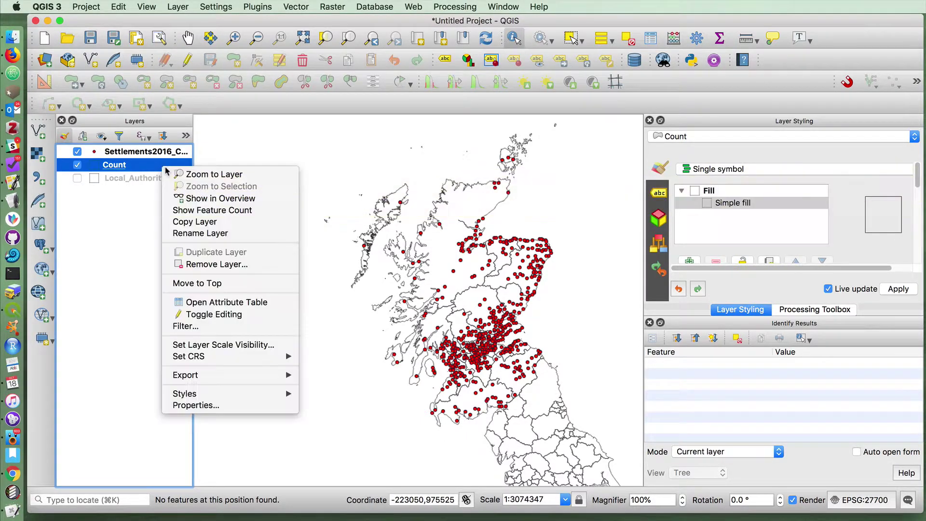
pyautogui.click(230, 327)
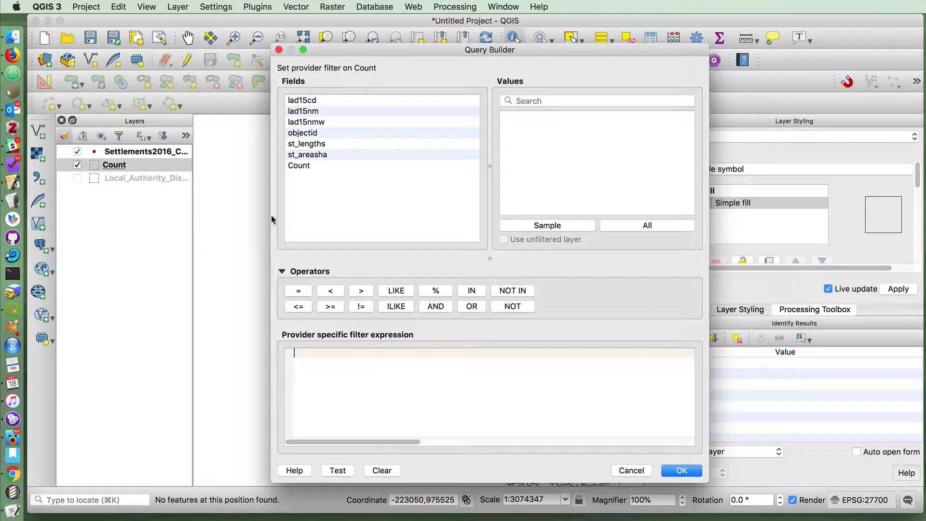
pyautogui.click(307, 166)
pyautogui.doubleClick(307, 166)
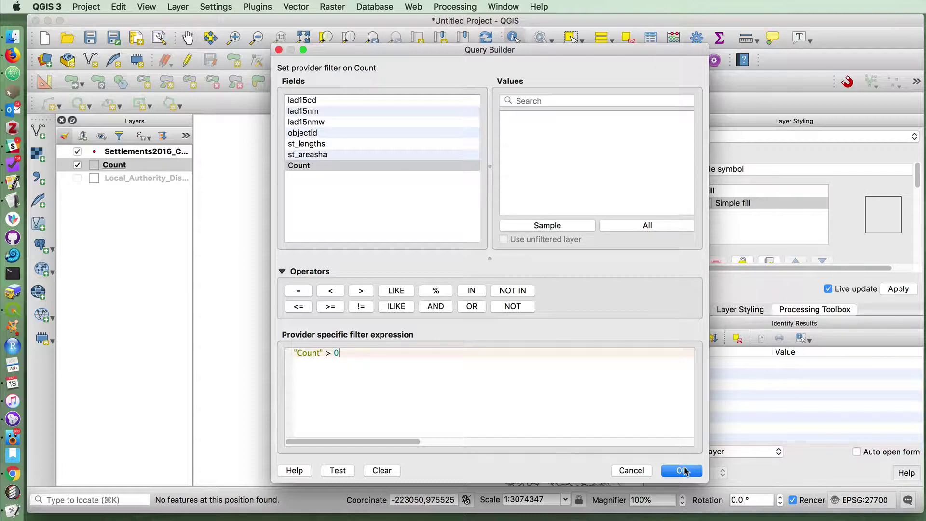
pyautogui.click(681, 470)
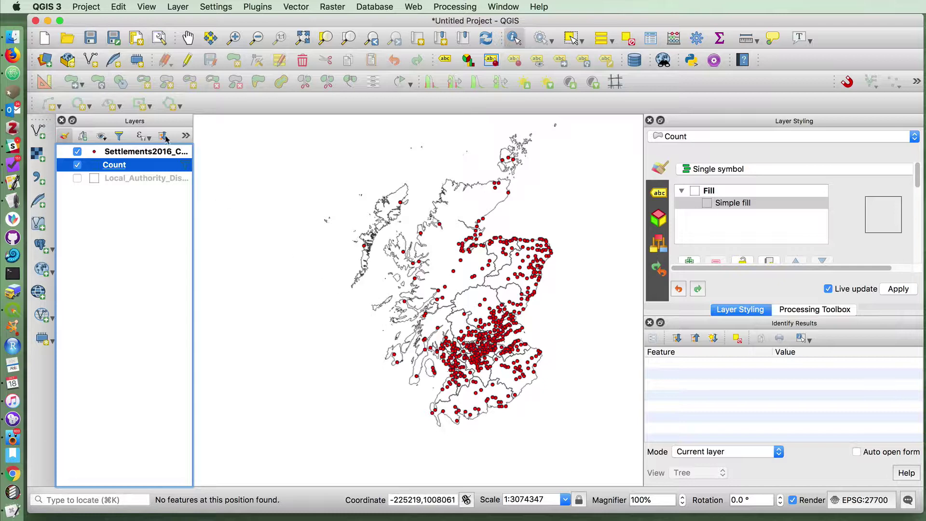
# Step: Hide the Settlements2016 layer and switch the Count layer's symbology to Graduated
pyautogui.click(77, 151)
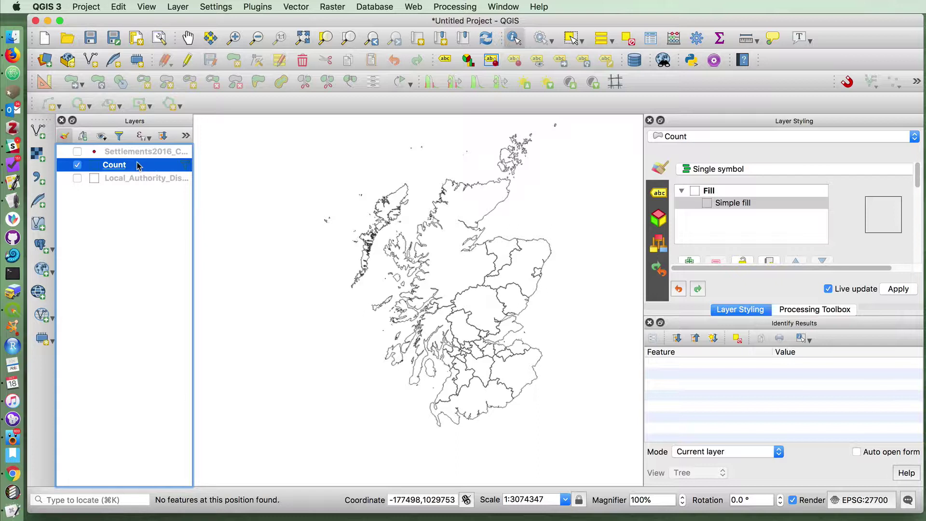
pyautogui.click(741, 173)
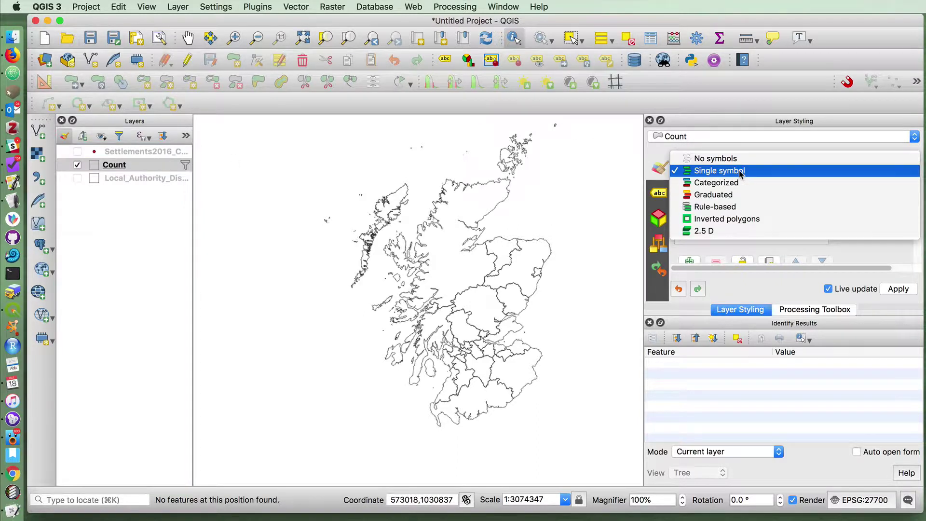
pyautogui.click(741, 195)
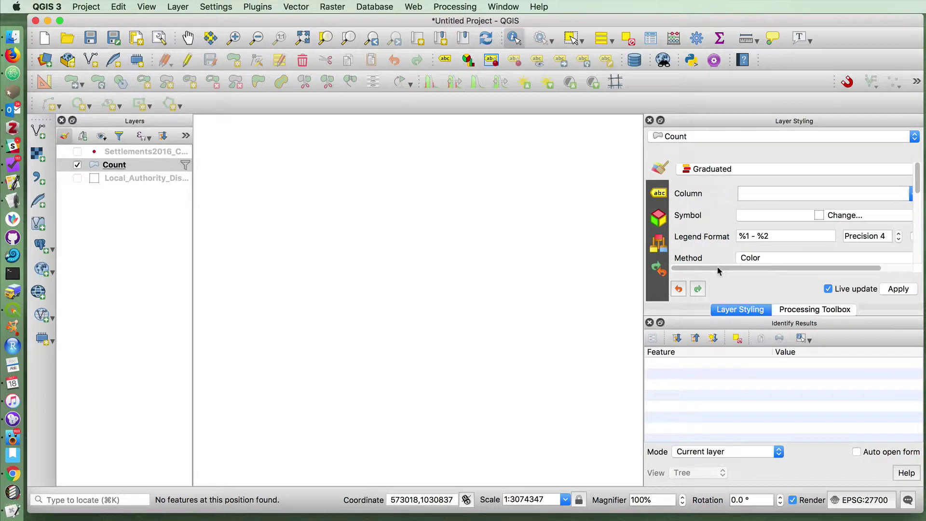
# Step: Classify the graduated style by the Count column, leaving the classification mode unchanged
pyautogui.moveTo(721, 265); pyautogui.dragTo(867, 232)
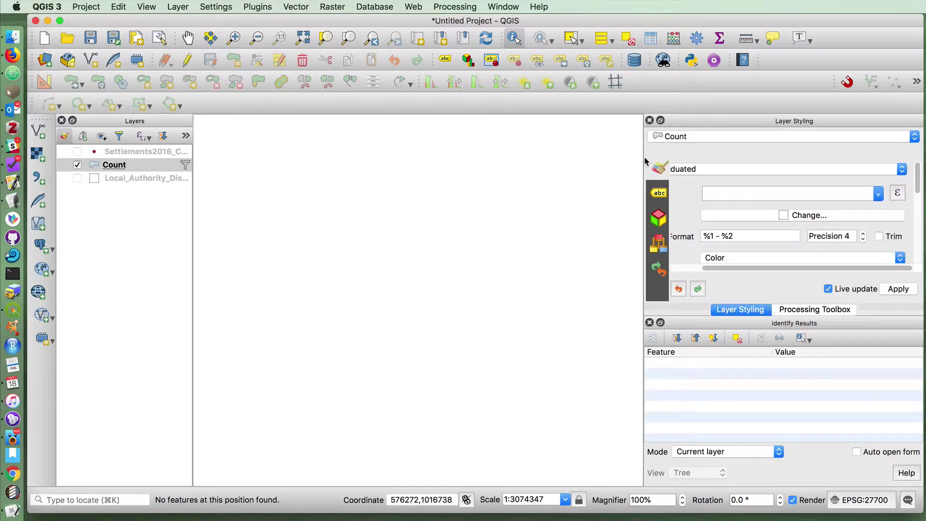
pyautogui.moveTo(642, 159); pyautogui.dragTo(589, 170)
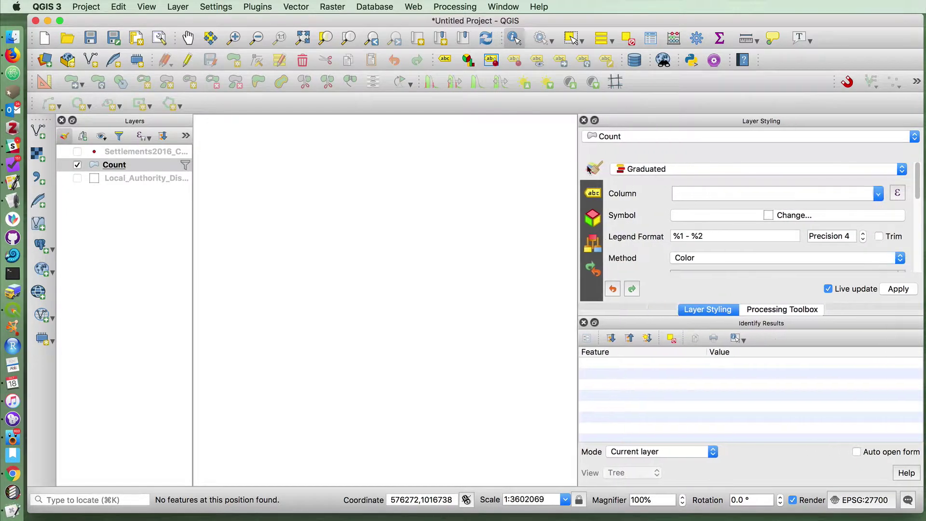
pyautogui.click(885, 199)
pyautogui.click(784, 233)
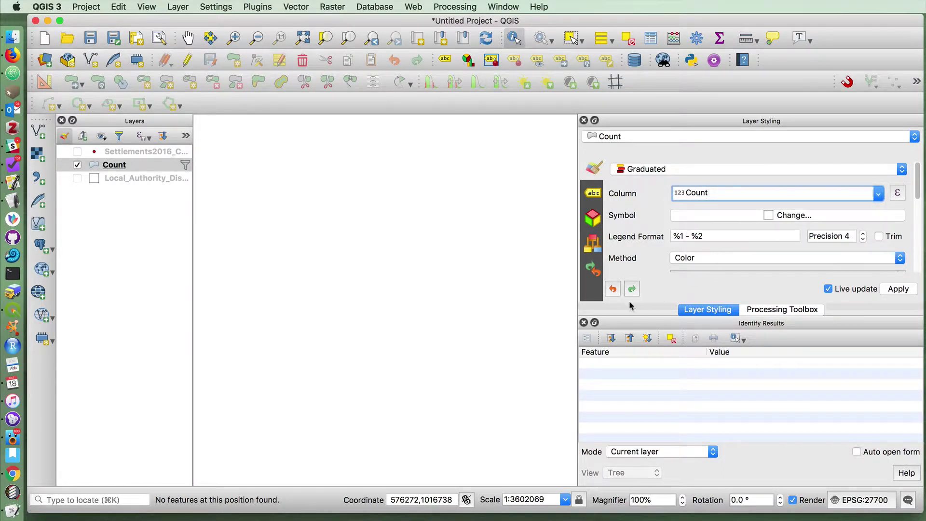
pyautogui.click(584, 322)
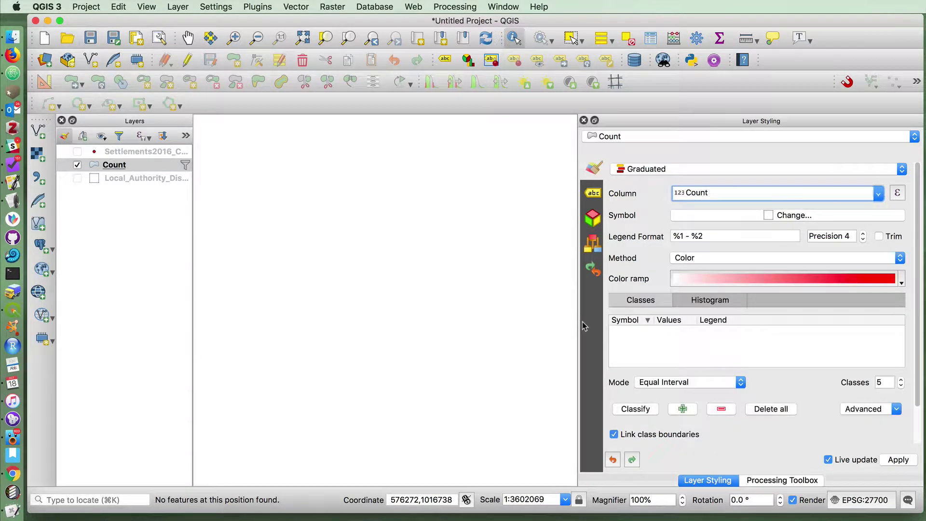
pyautogui.click(646, 383)
pyautogui.click(644, 358)
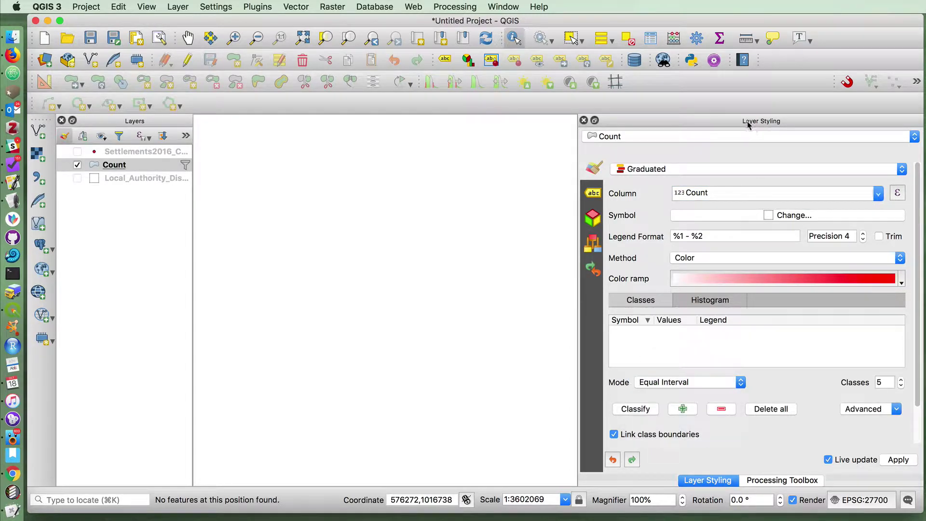
# Step: In the Count layer's symbology, set a graduated renderer on the Count field
pyautogui.rightClick(135, 167)
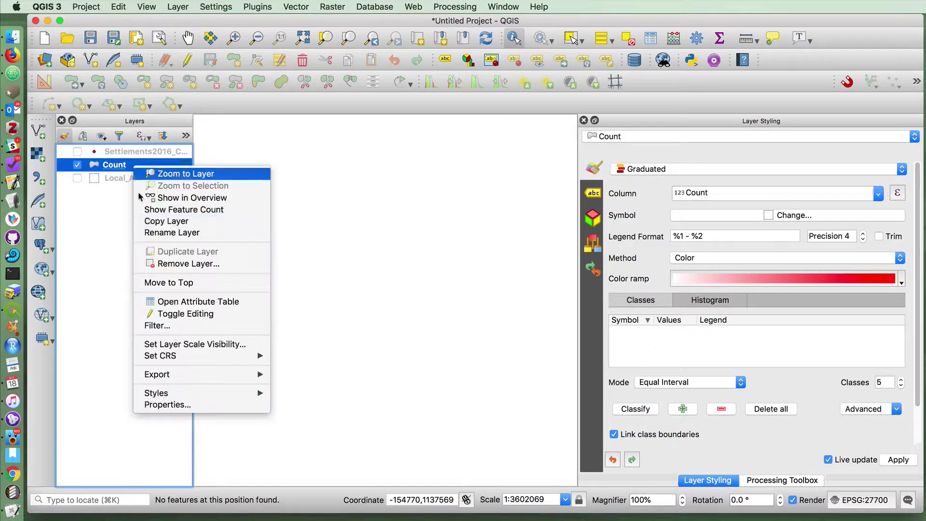
pyautogui.click(176, 405)
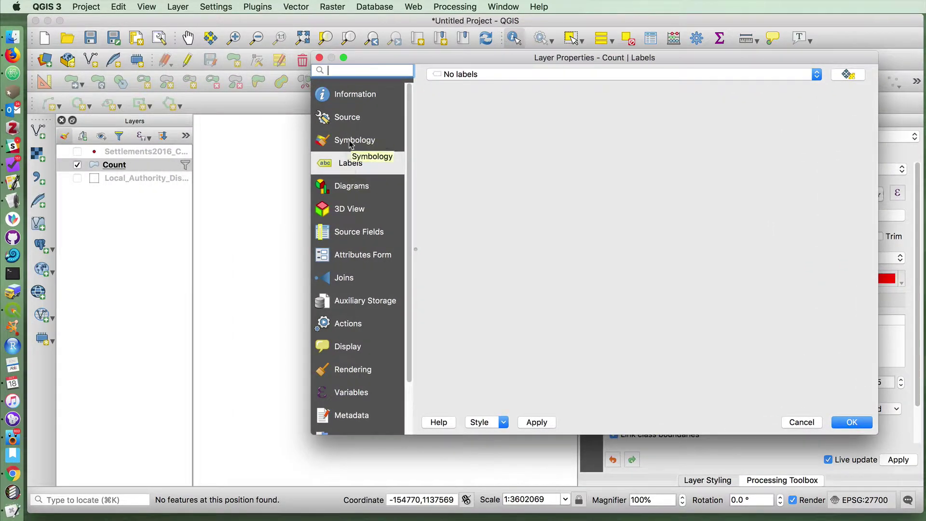
pyautogui.click(355, 144)
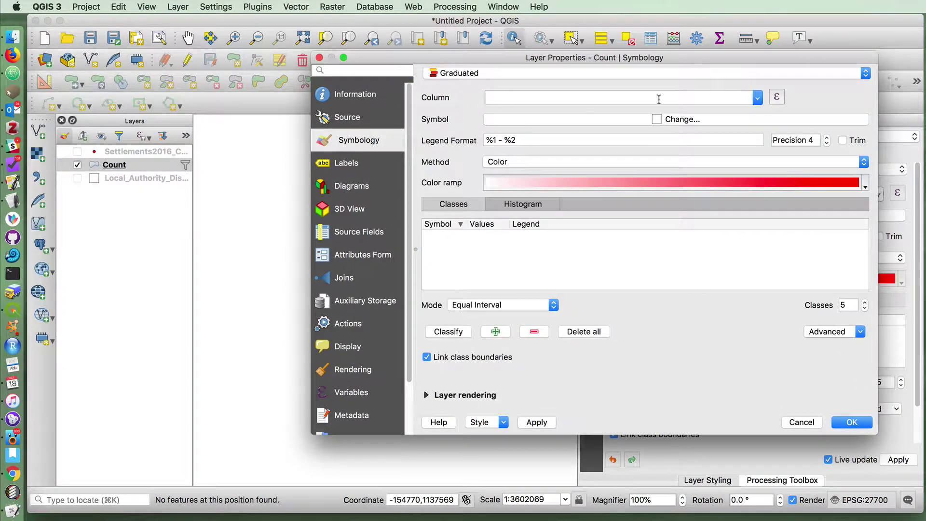
pyautogui.click(746, 99)
pyautogui.click(690, 138)
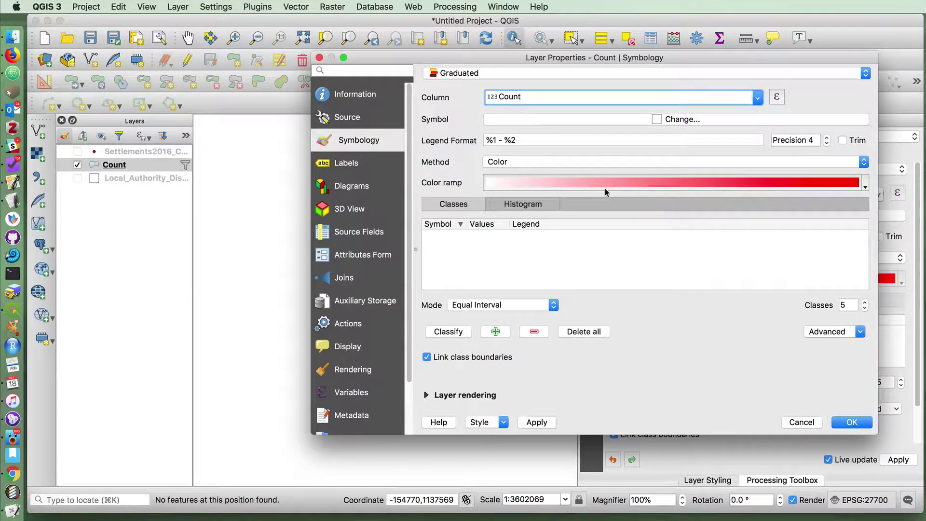
# Step: Classify Count by Standard Deviation into six red classes, apply, and confirm
pyautogui.click(502, 305)
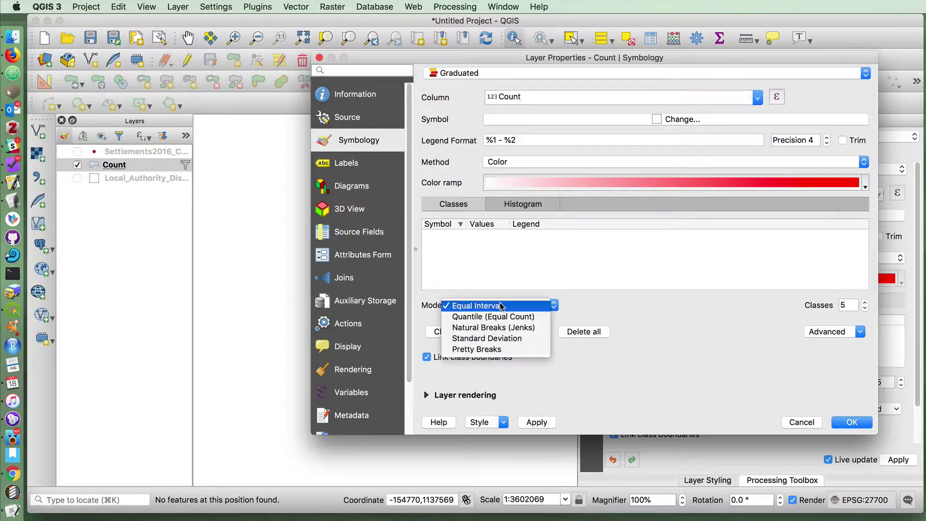
pyautogui.click(503, 338)
pyautogui.click(450, 332)
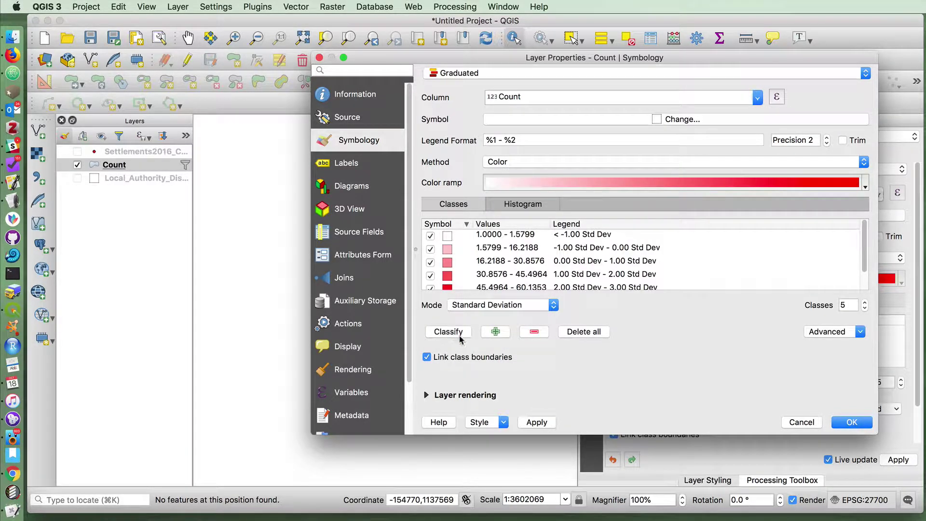
pyautogui.click(529, 423)
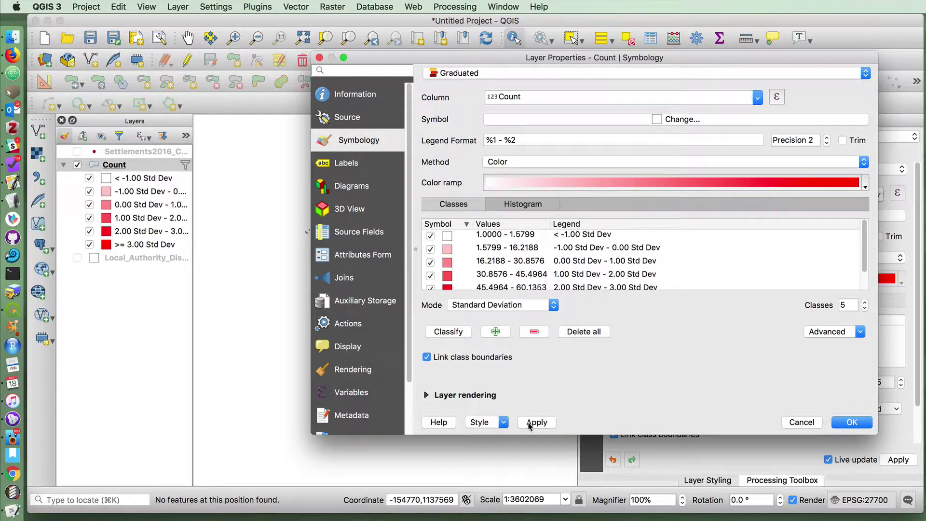
pyautogui.moveTo(387, 63); pyautogui.dragTo(623, 64)
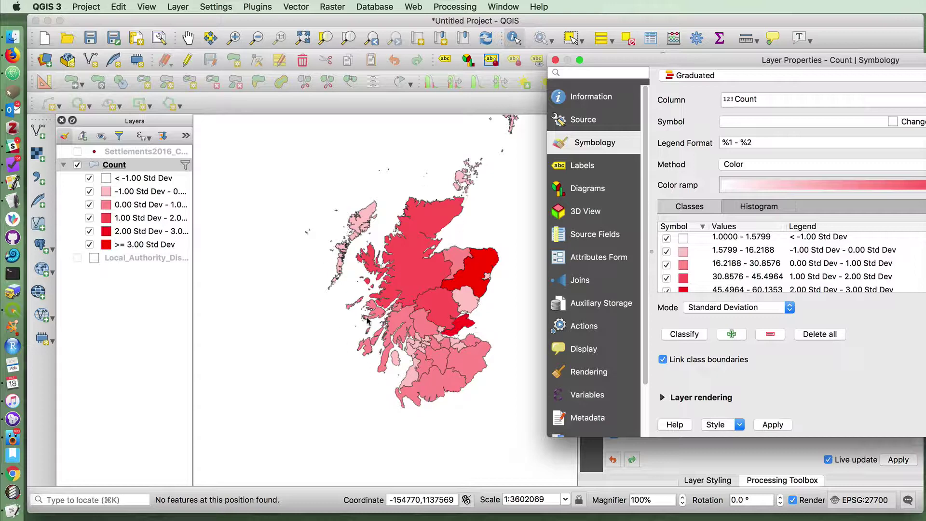
pyautogui.click(579, 59)
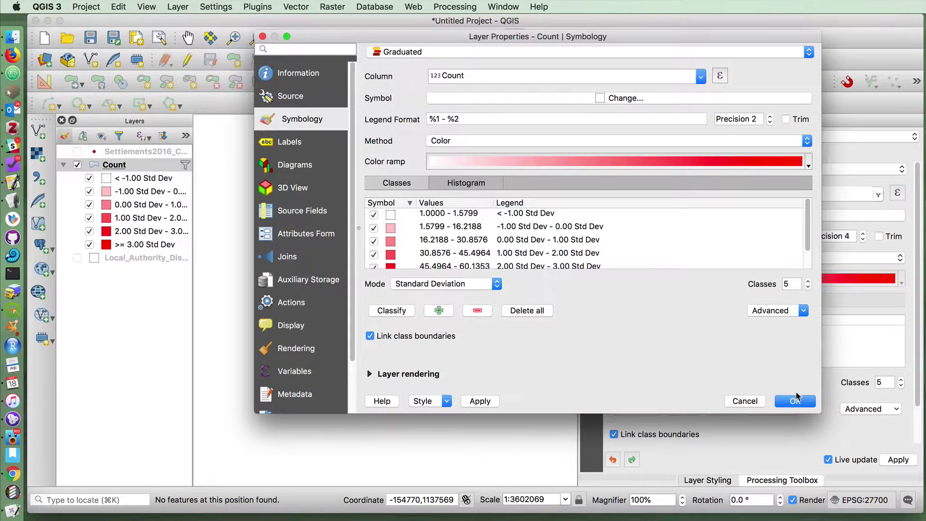
pyautogui.click(791, 399)
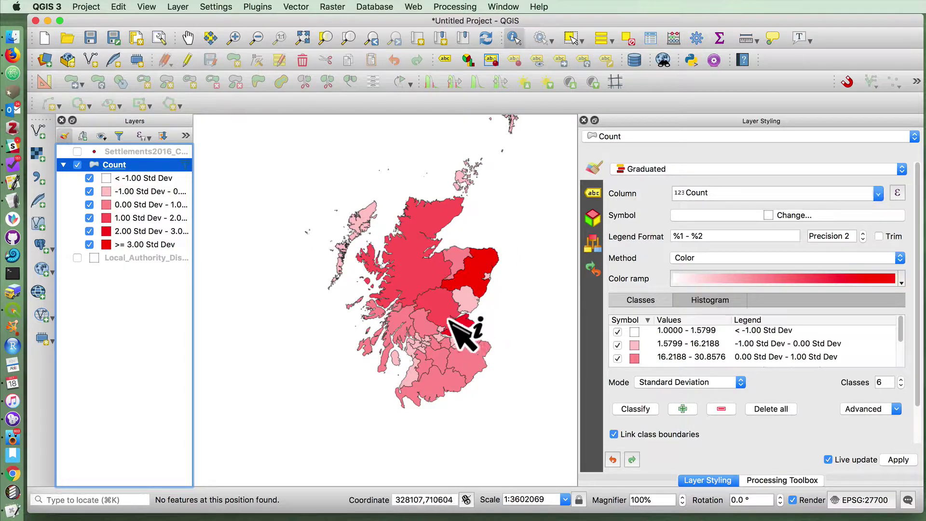
pyautogui.rightClick(133, 164)
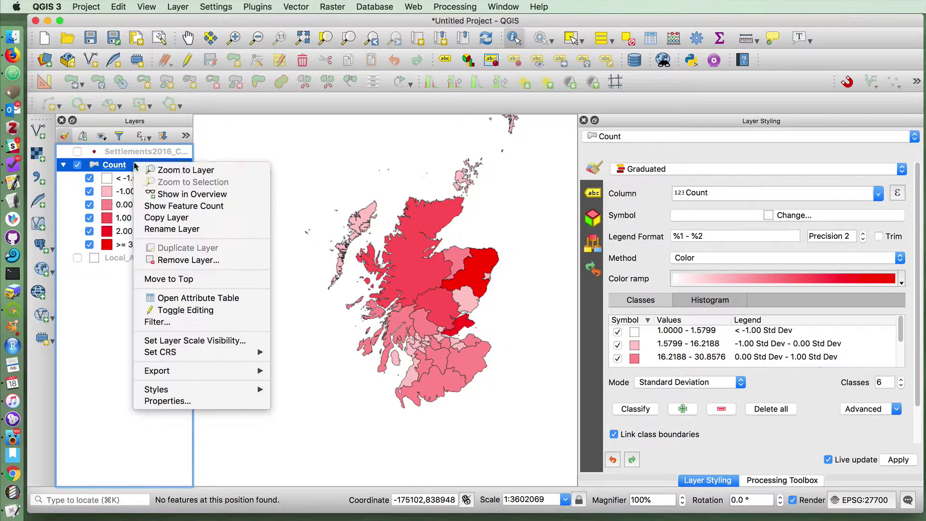
pyautogui.click(170, 300)
pyautogui.click(530, 65)
pyautogui.scroll(-4, 434, 295)
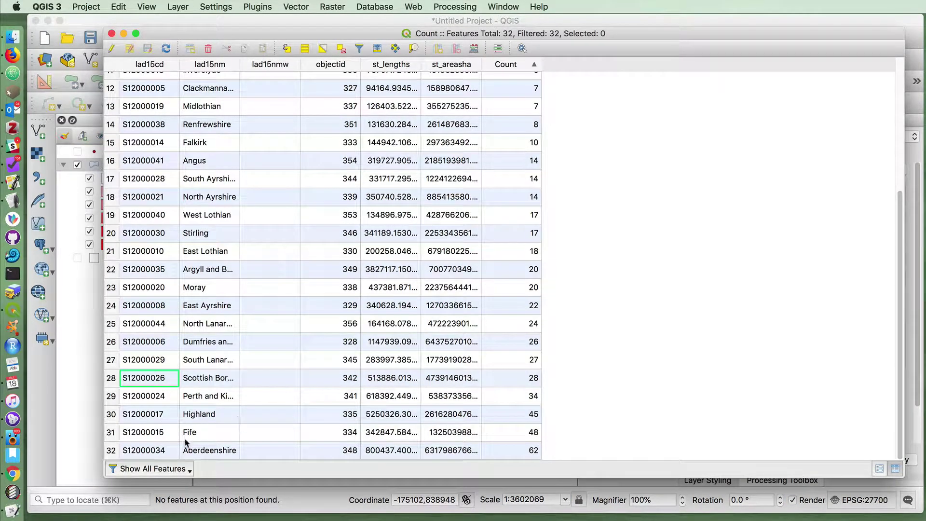
pyautogui.click(111, 34)
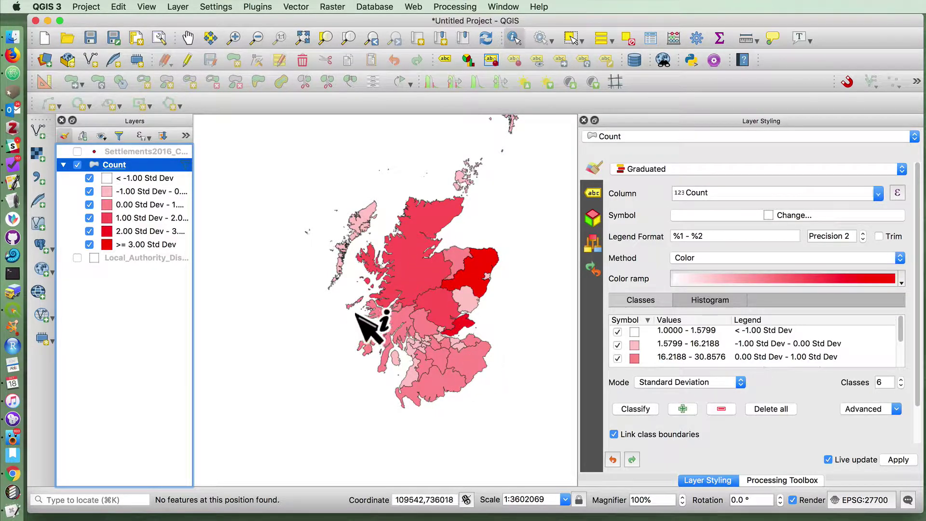
# Step: Switch the Count layer back to a plain Single symbol renderer
pyautogui.click(626, 168)
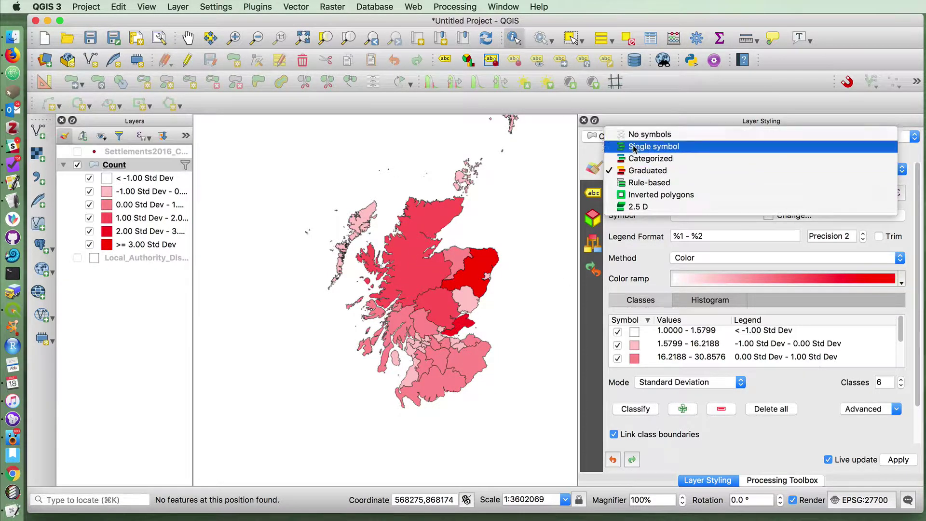
pyautogui.click(627, 146)
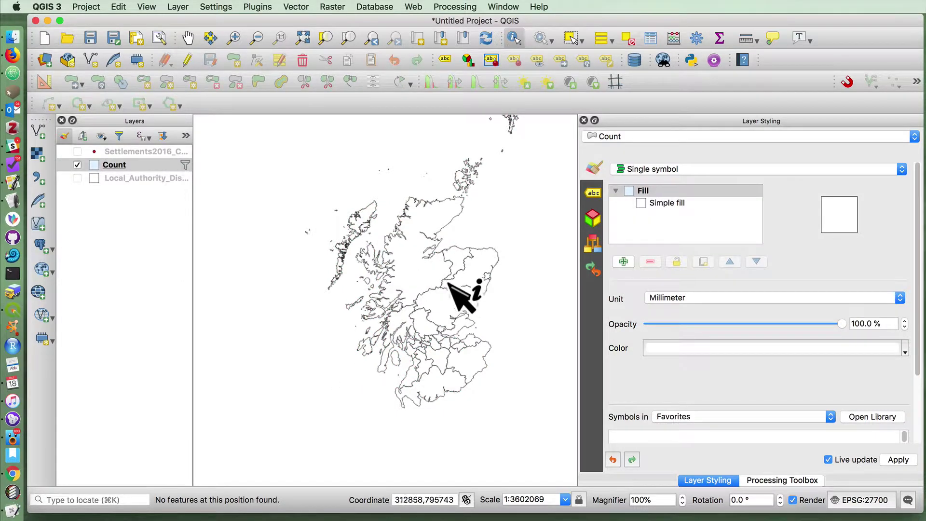
pyautogui.rightClick(140, 166)
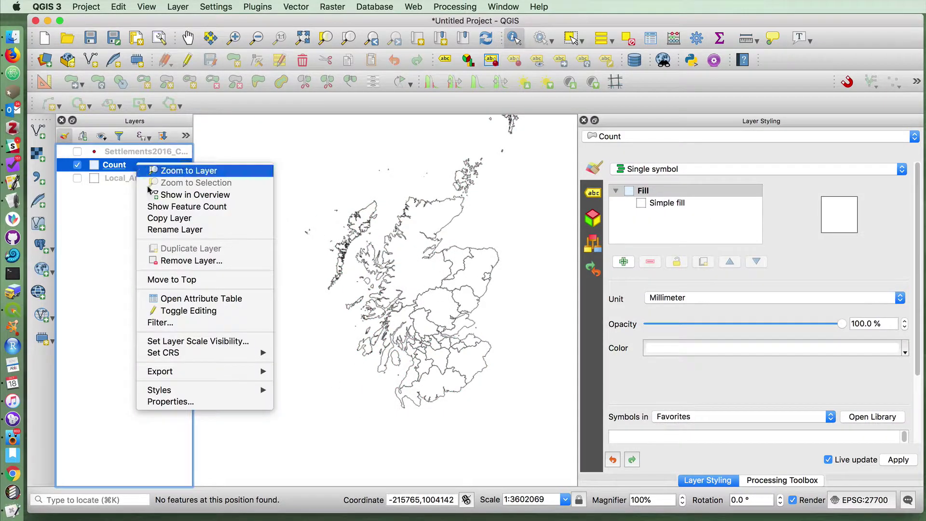
pyautogui.click(167, 402)
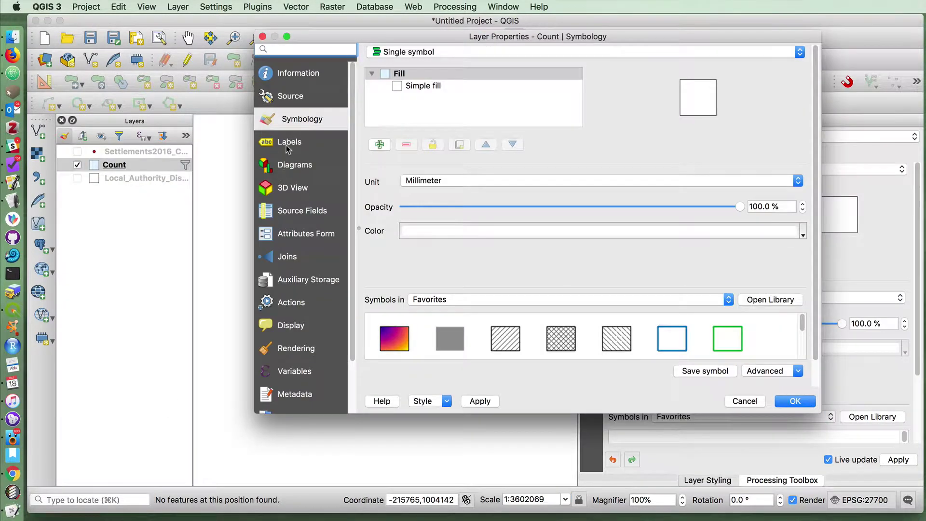
# Step: Turn on Single labels using the Count field and apply them to the map
pyautogui.click(308, 141)
pyautogui.click(397, 56)
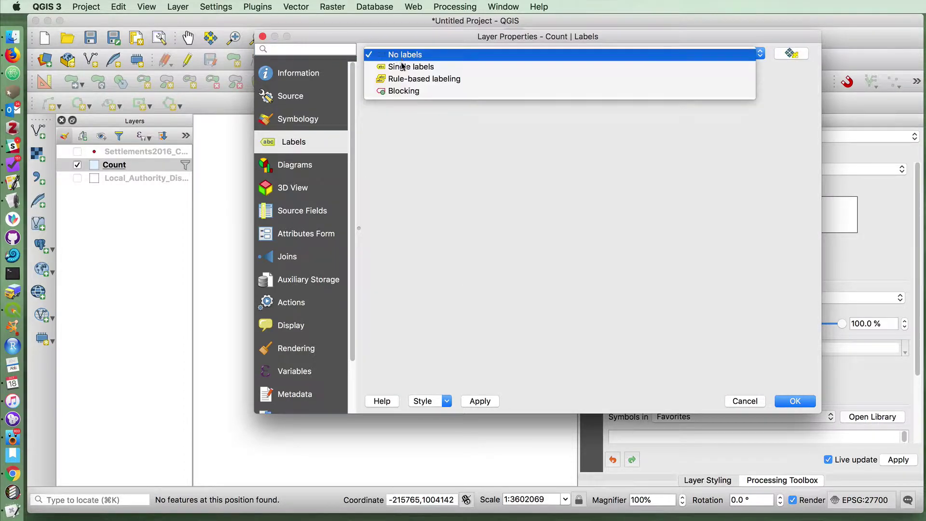
pyautogui.click(410, 64)
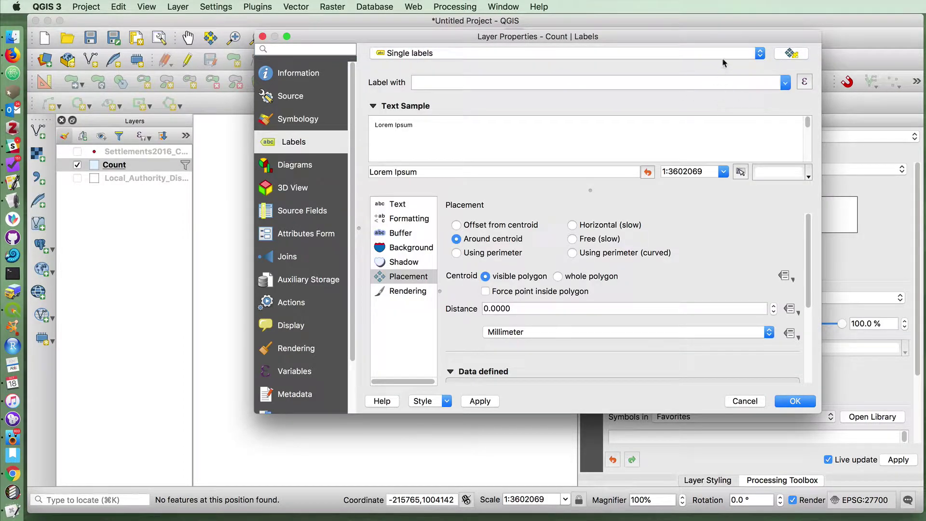
pyautogui.click(785, 83)
pyautogui.click(433, 154)
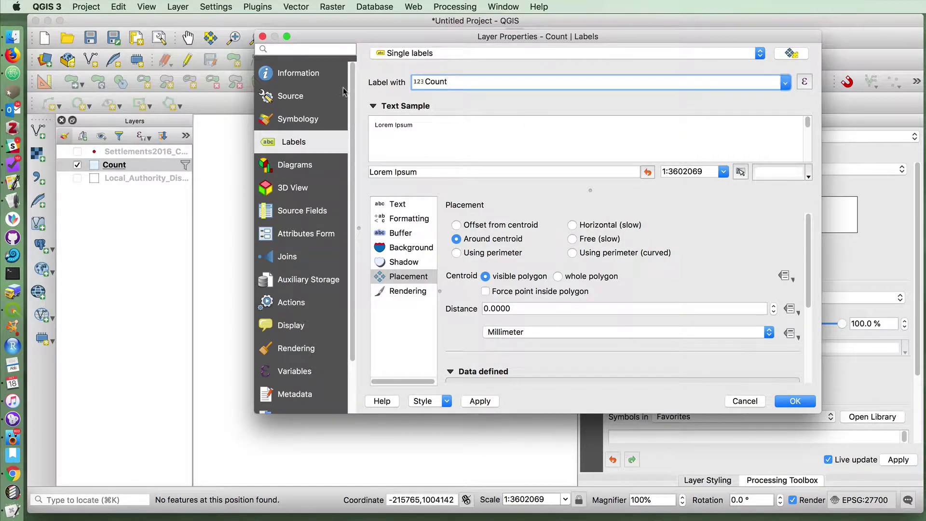
pyautogui.moveTo(325, 40); pyautogui.dragTo(609, 95)
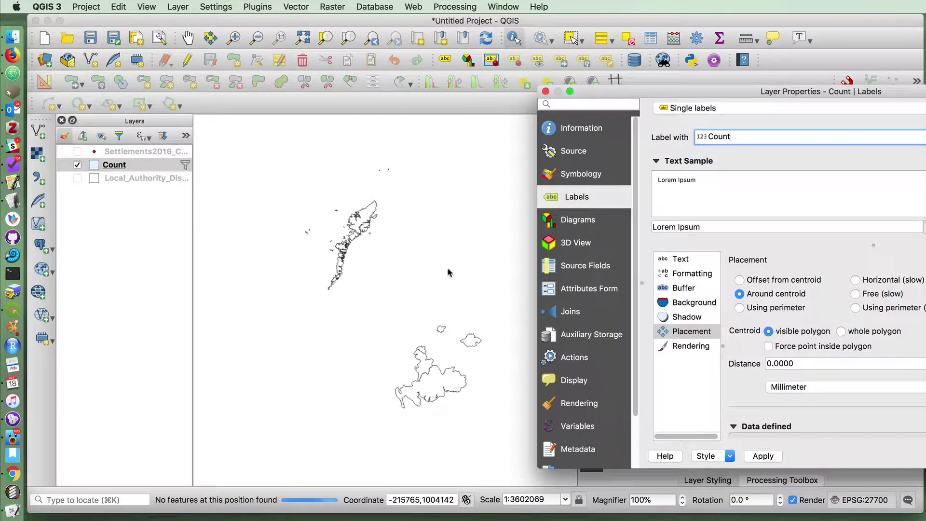
pyautogui.click(763, 458)
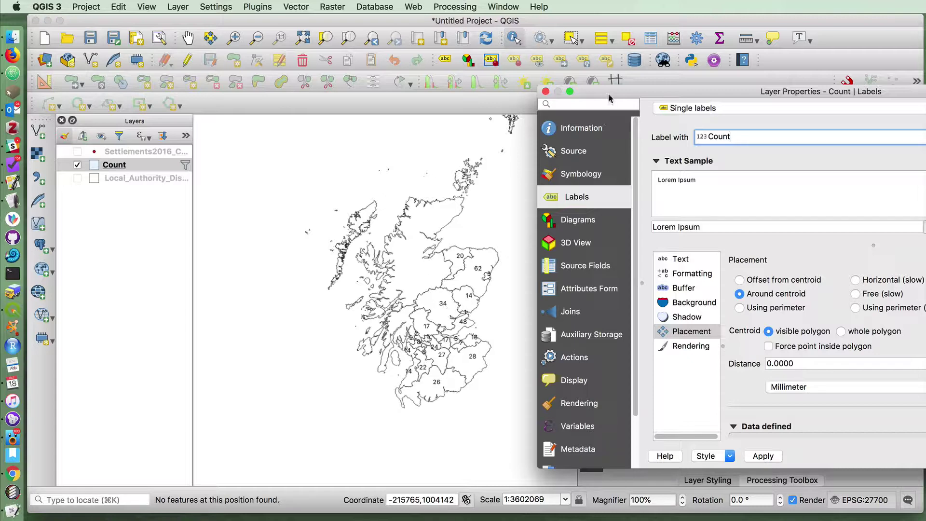
pyautogui.moveTo(610, 96); pyautogui.dragTo(210, 57)
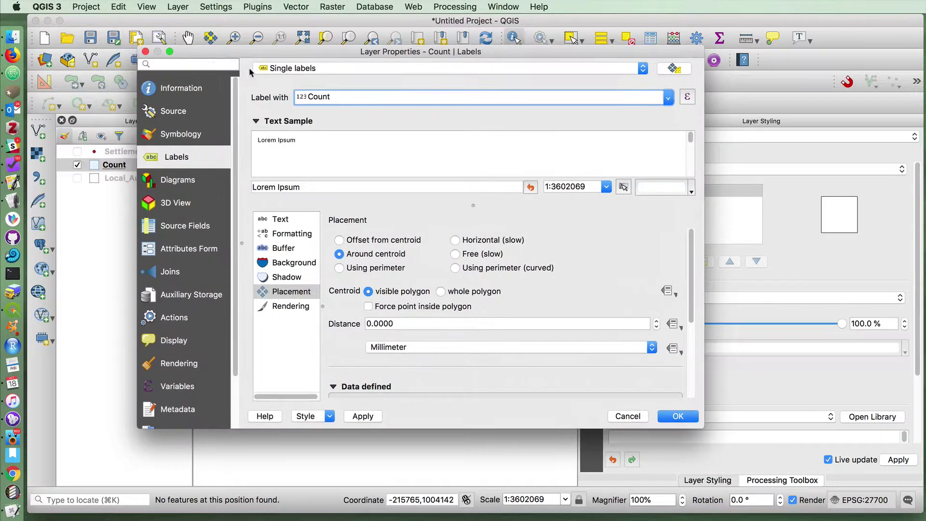
# Step: Set the label expression to 'Count: ' || Count, previewing as 'Count: 7'
pyautogui.click(686, 98)
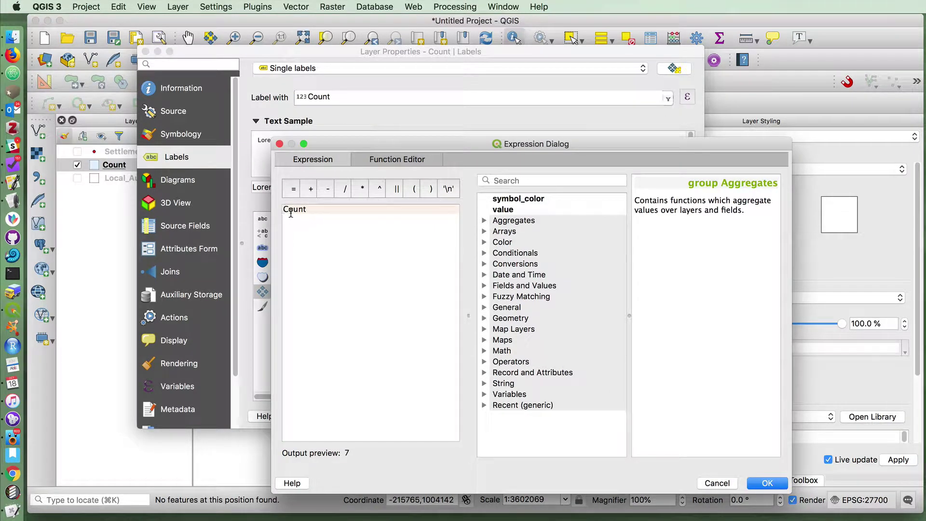
pyautogui.write('Cps')
pyautogui.press('BackSpace')
pyautogui.press('BackSpace')
pyautogui.press('BackSpace')
pyautogui.write("'Count ")
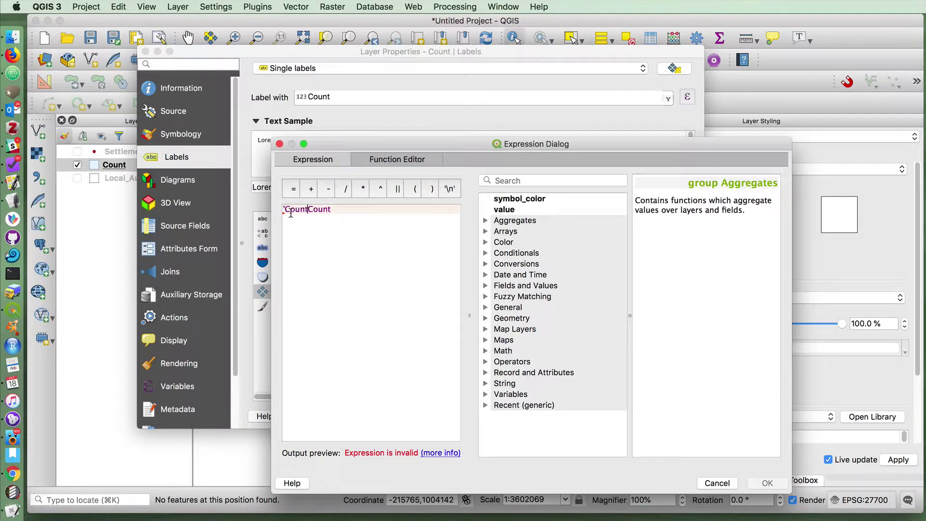
pyautogui.write(" ' ||")
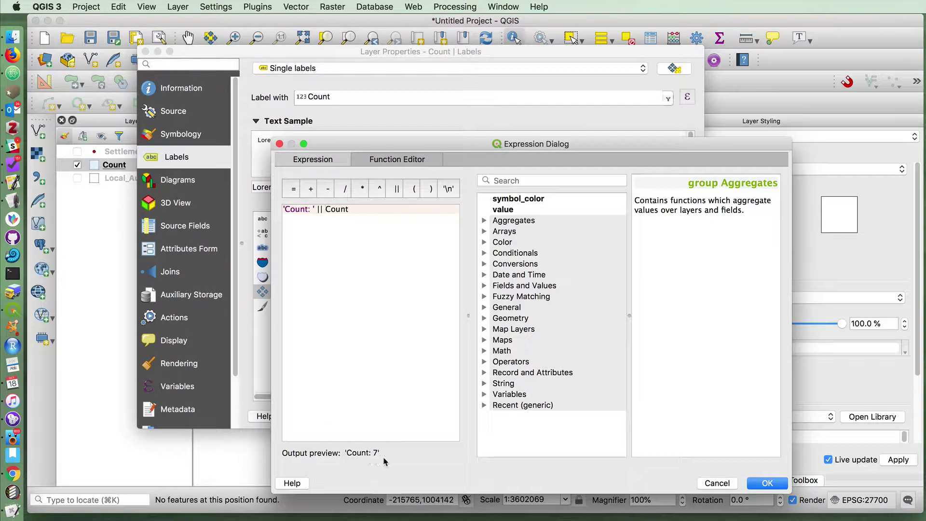
pyautogui.click(766, 483)
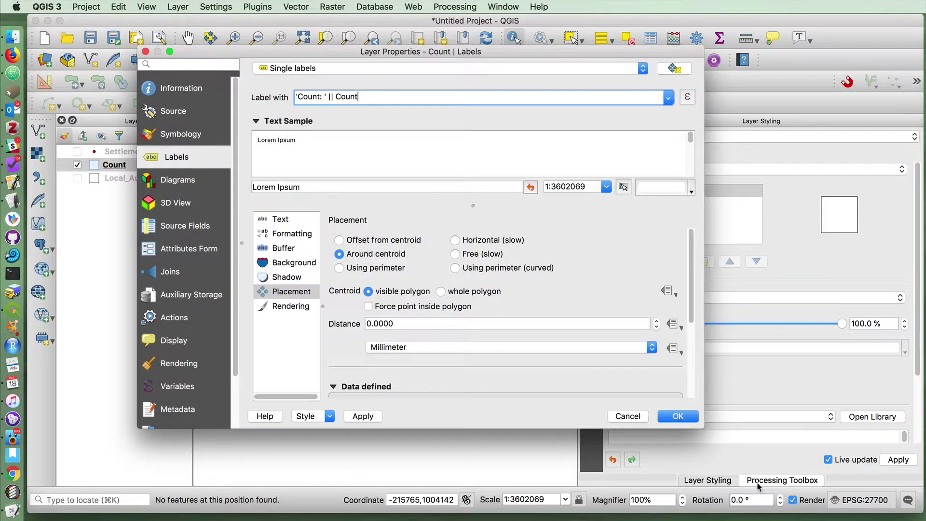
# Step: Enable a 1 mm pale-yellow text buffer around the Count labels and close properties
pyautogui.click(284, 249)
pyautogui.click(333, 236)
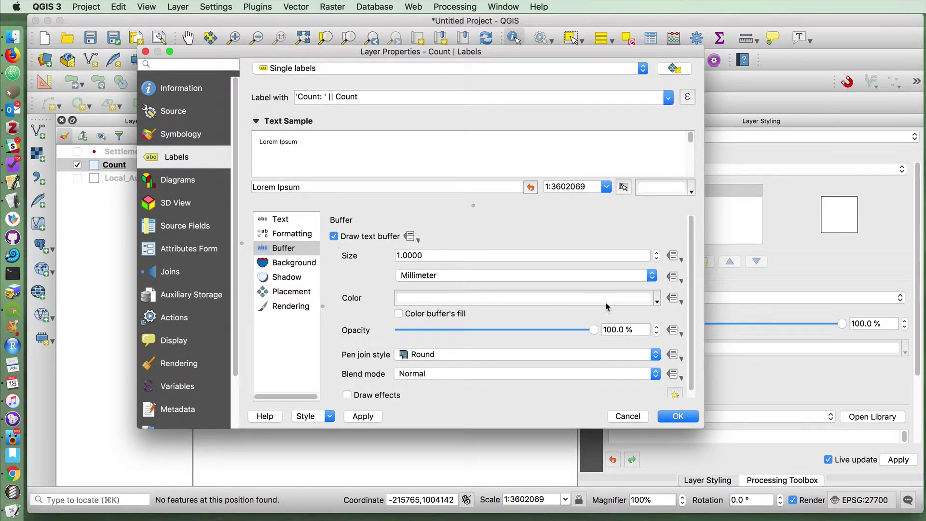
pyautogui.click(656, 299)
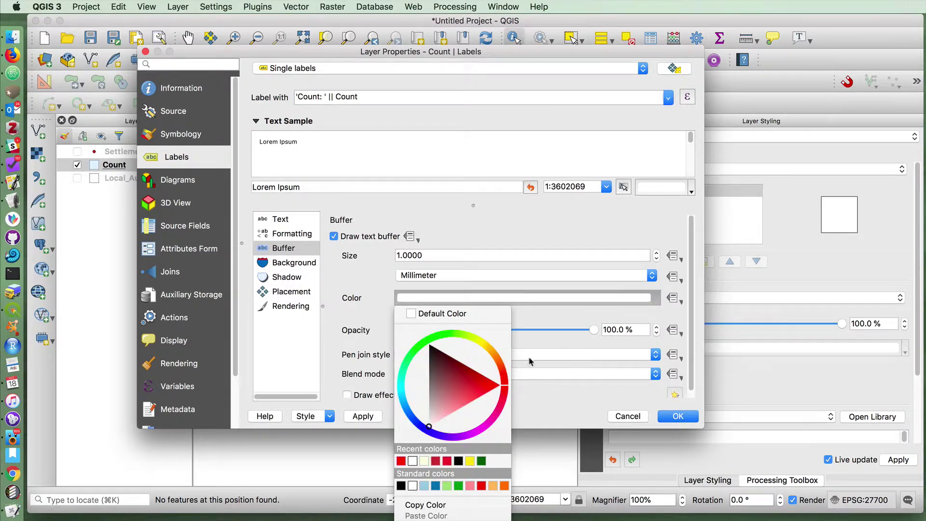
pyautogui.click(423, 461)
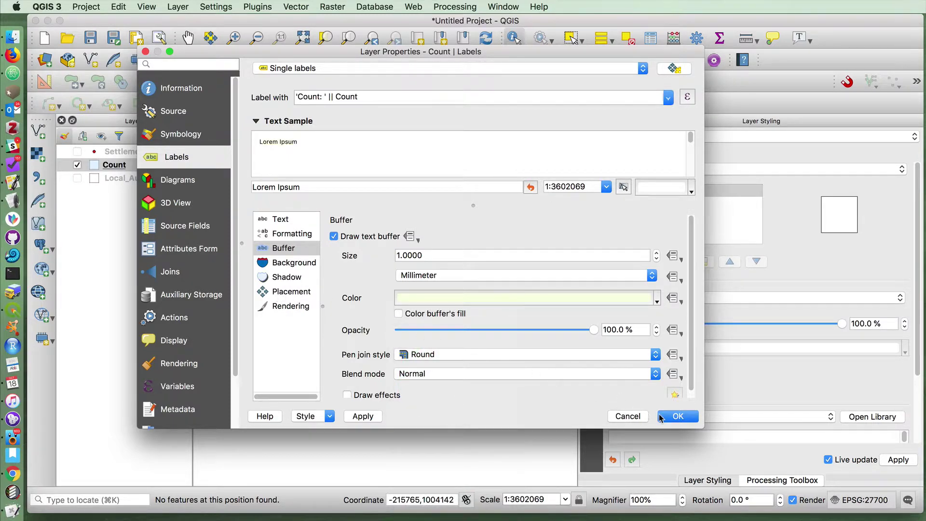
pyautogui.click(678, 417)
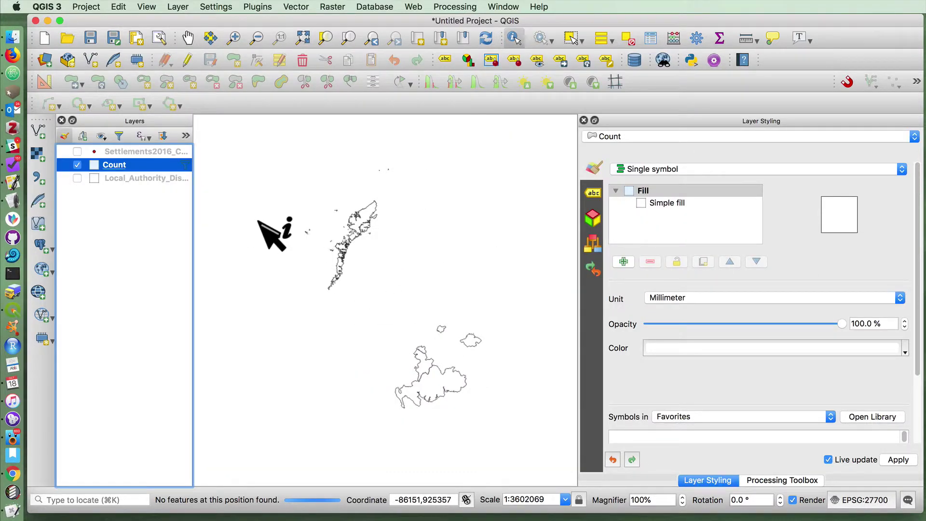